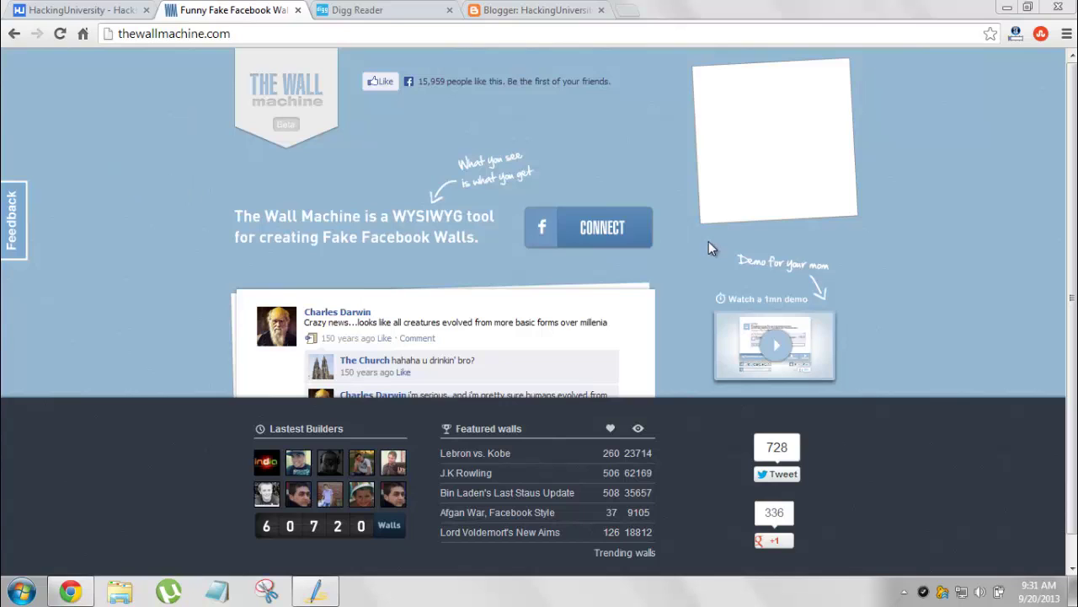
# Press CONNECT on the homepage to enter the /wall editor with its sample post.
pyautogui.click(606, 234)
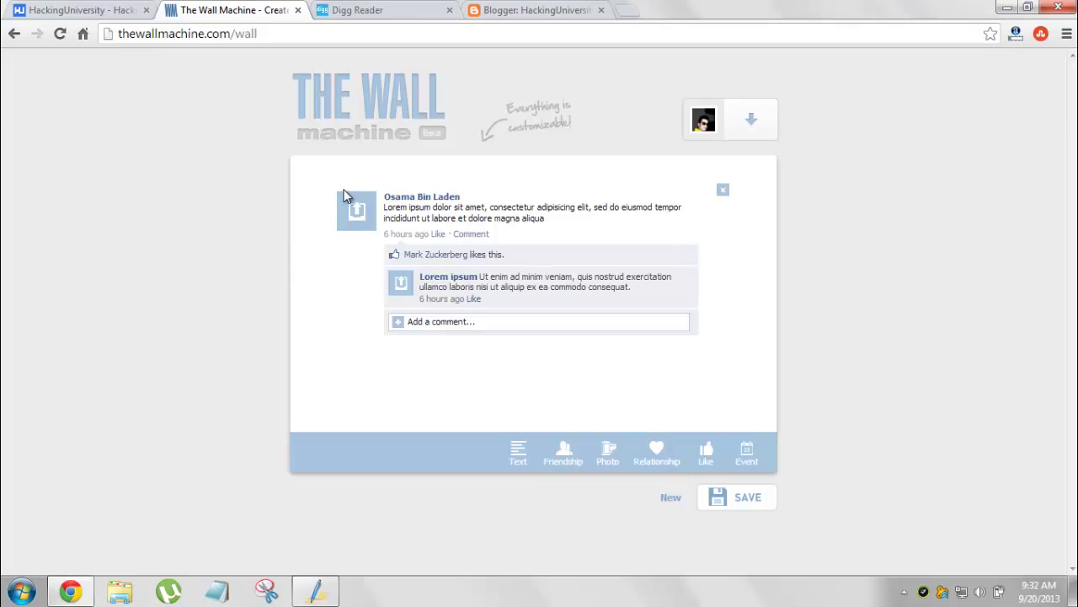
# Rename the post author to Steve Jobs.
pyautogui.click(431, 197)
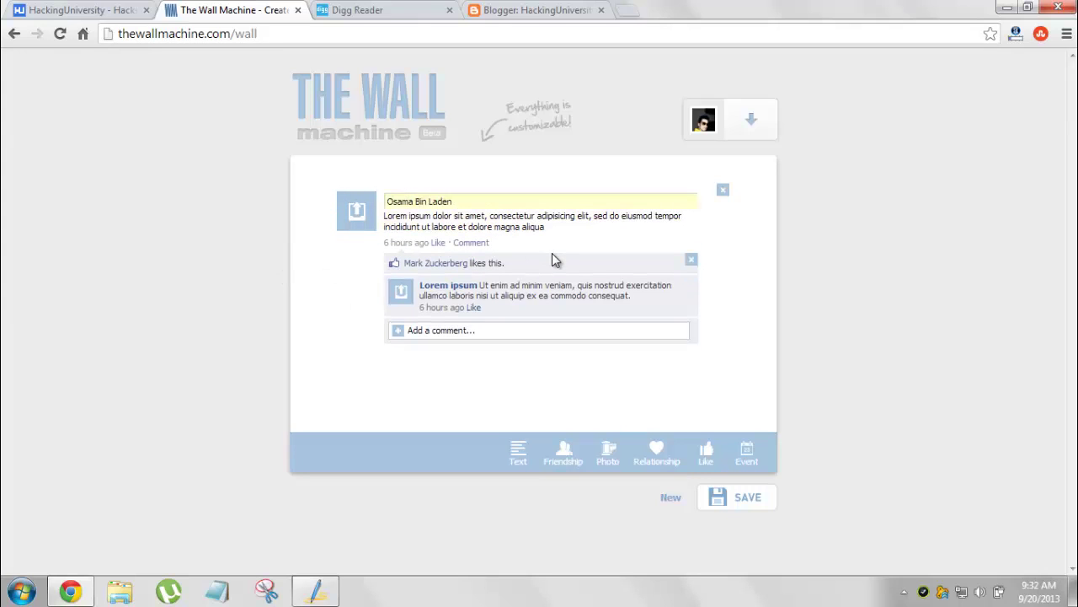
pyautogui.press('BackSpace')
pyautogui.press('BackSpace')
pyautogui.press('BackSpace')
pyautogui.press('BackSpace')
pyautogui.press('BackSpace')
pyautogui.write('Mr. St')
pyautogui.write('eve Jobs')
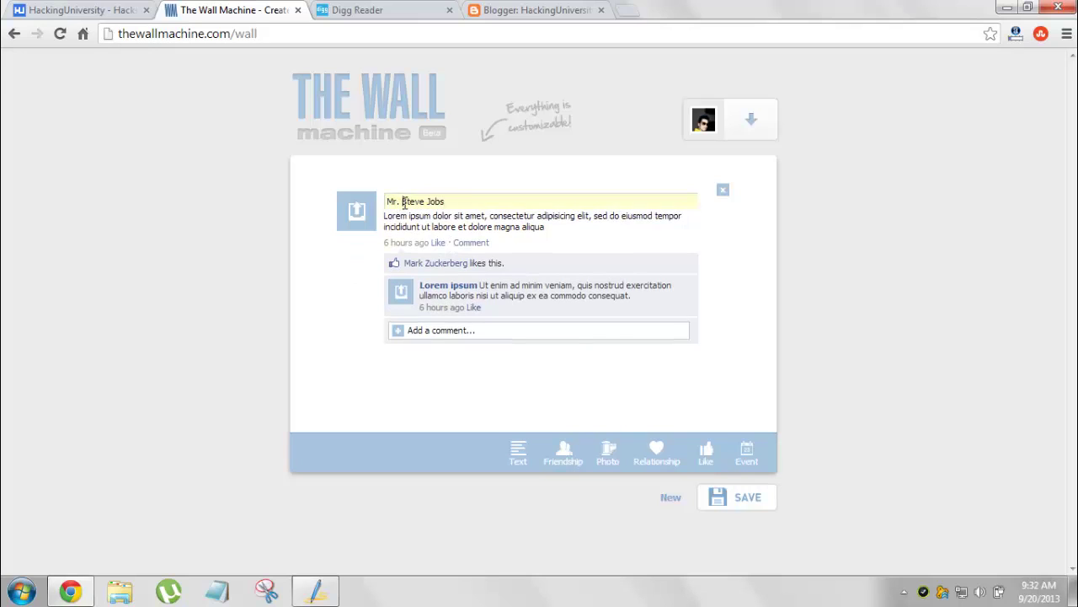
pyautogui.moveTo(403, 202); pyautogui.dragTo(335, 212)
pyautogui.press('BackSpace')
pyautogui.click(386, 242)
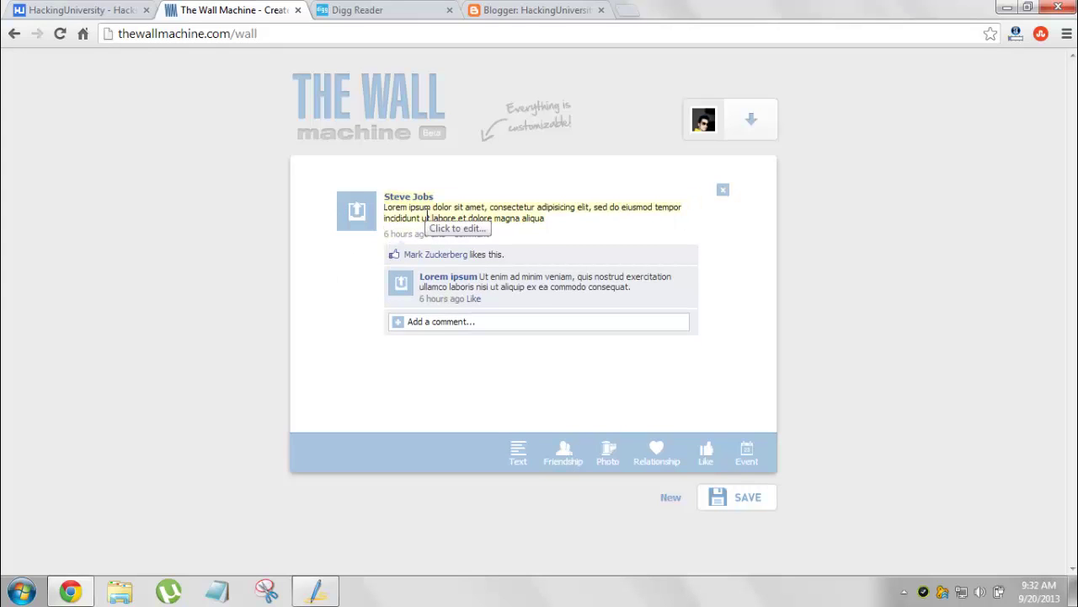
# Replace the placeholder post text with a message to Tim Cook about the iOS 7 event.
pyautogui.click(426, 214)
pyautogui.hotkey('ctrl', 'a')
pyautogui.press('BackSpace')
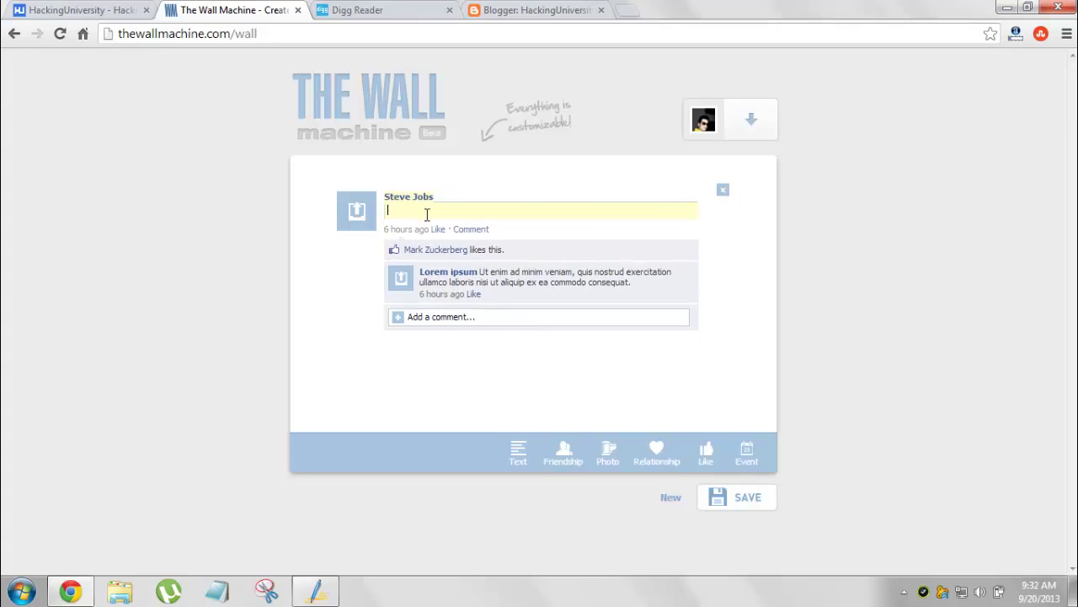
pyautogui.write('Oh great')
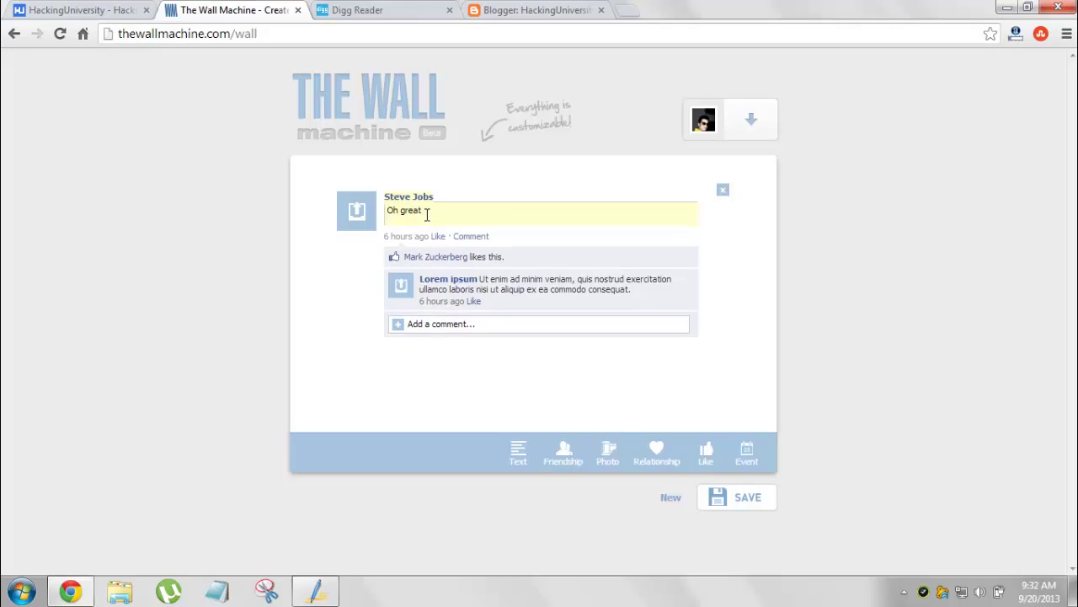
pyautogui.write(' Tim Cook yo')
pyautogui.write('u have done this ve')
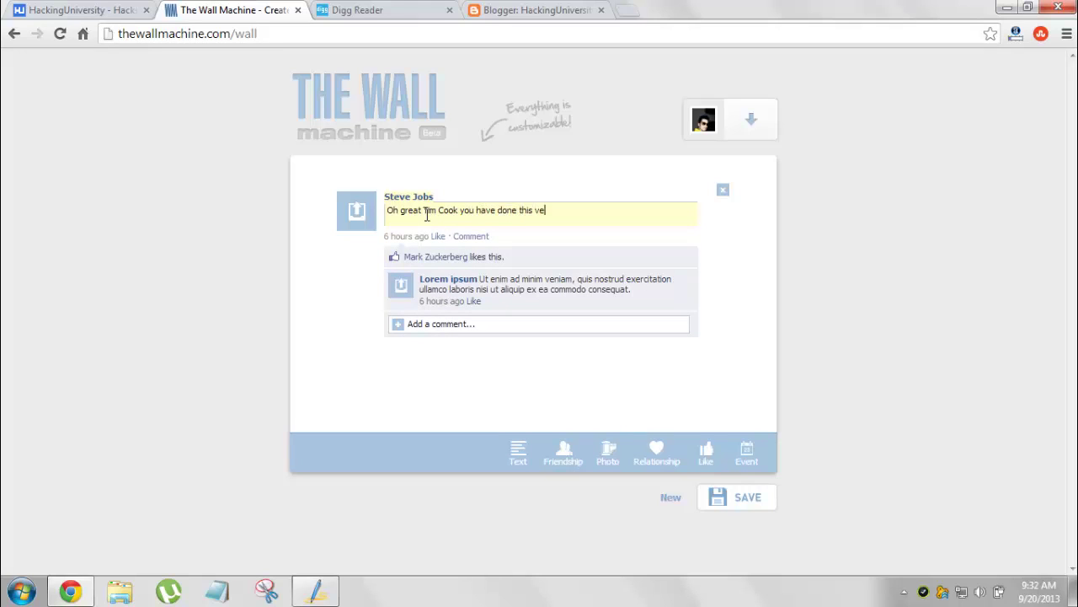
pyautogui.write('ent pretty nice')
pyautogui.write('ly, iOS 7 loo')
pyautogui.write('ks inetr')
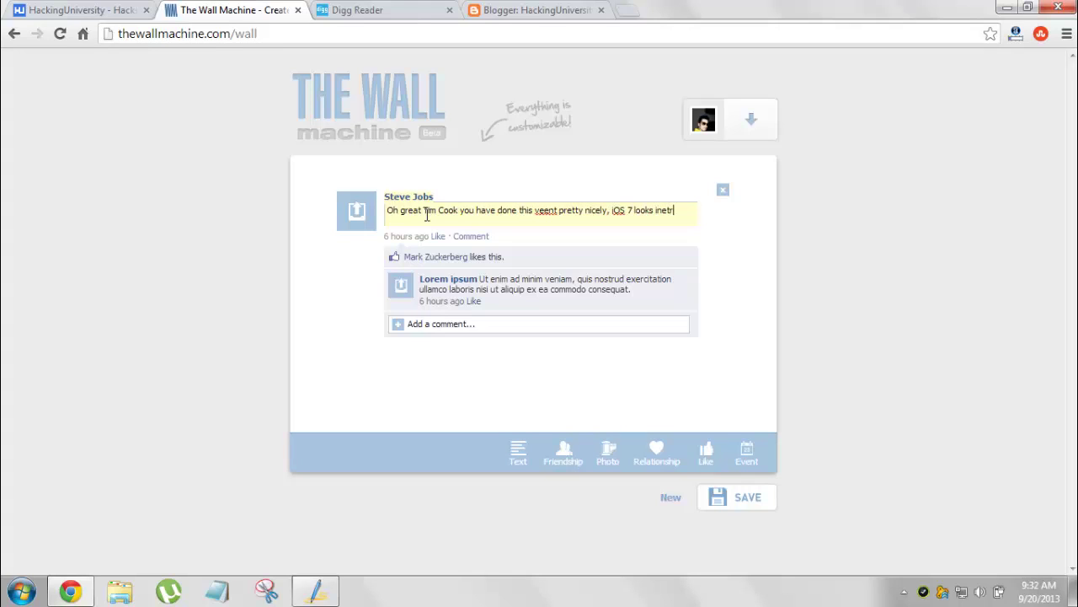
pyautogui.write('esting, wi')
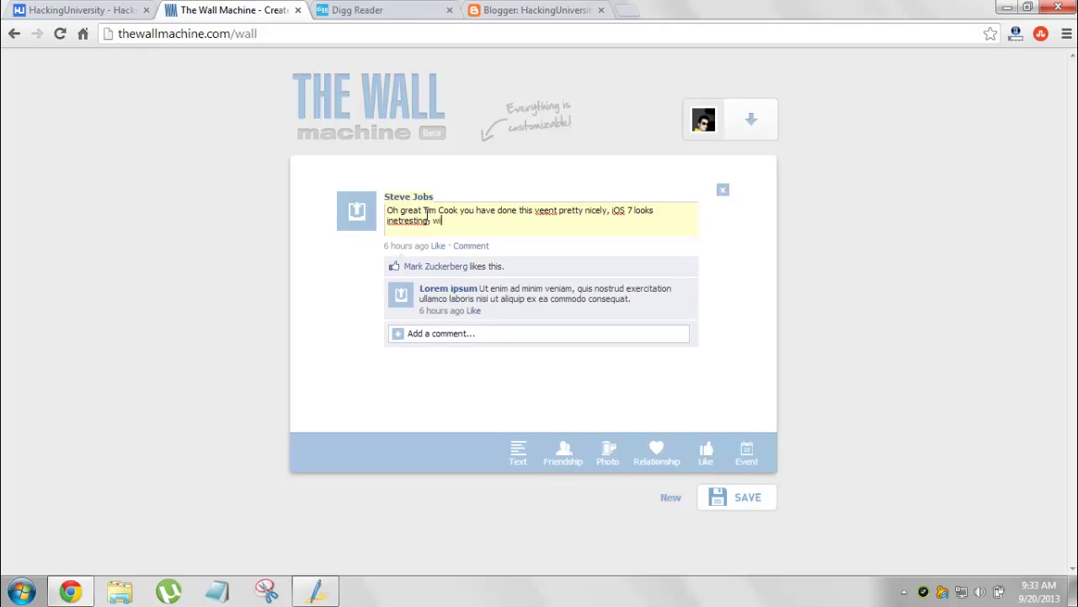
pyautogui.write('sh i could be there ')
pyautogui.write('@ laucn')
pyautogui.write('ing ')
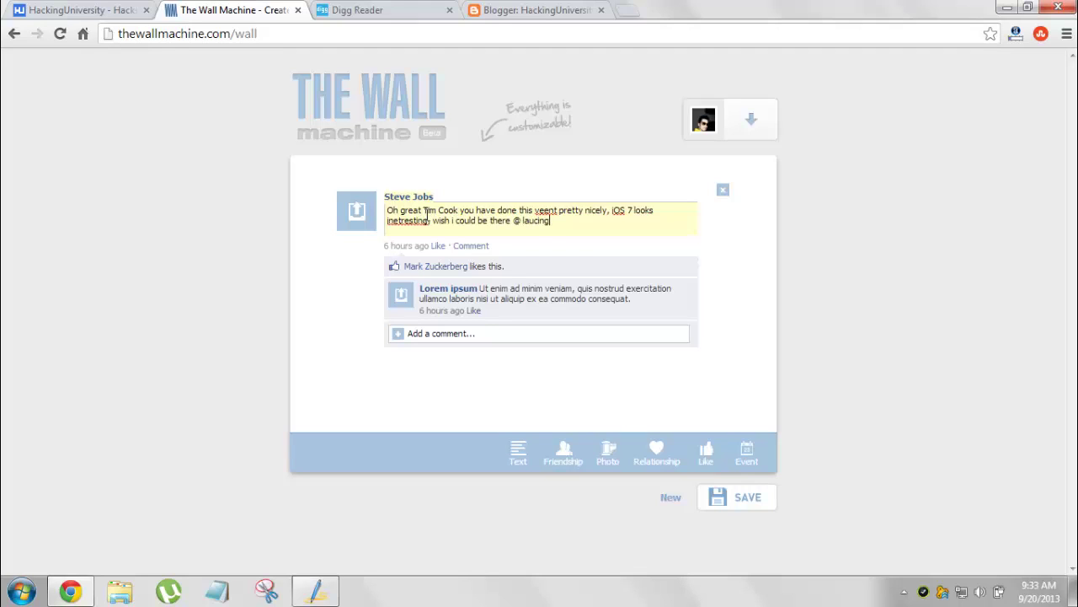
pyautogui.write('event.')
# Correct the typos 'laucing' and 'inetresting' to 'launching' and 'interesting'.
pyautogui.rightClick(553, 228)
pyautogui.rightClick(544, 227)
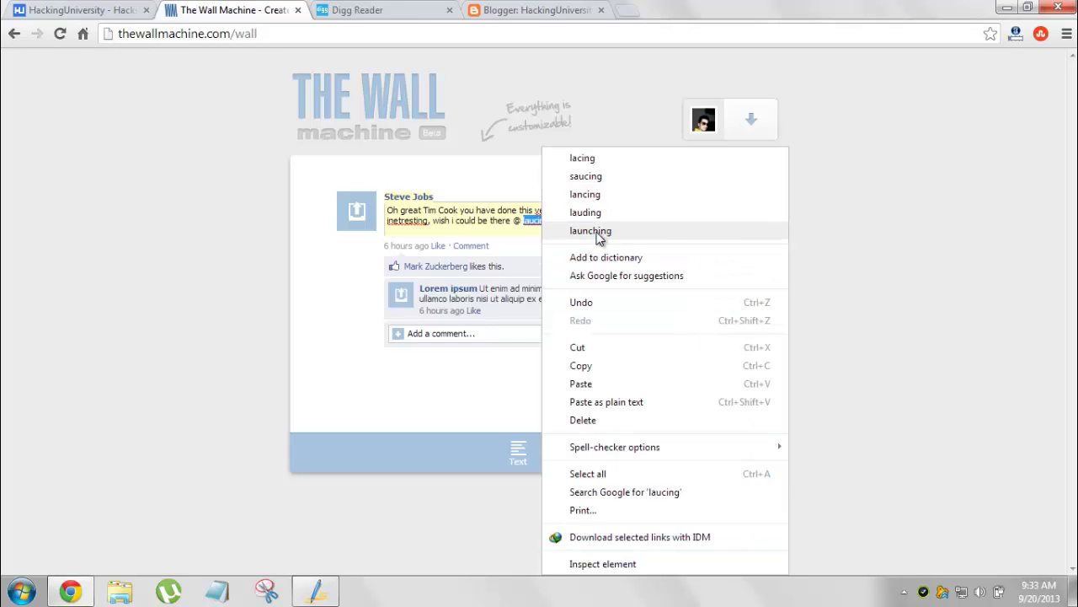
pyautogui.click(599, 232)
pyautogui.rightClick(413, 227)
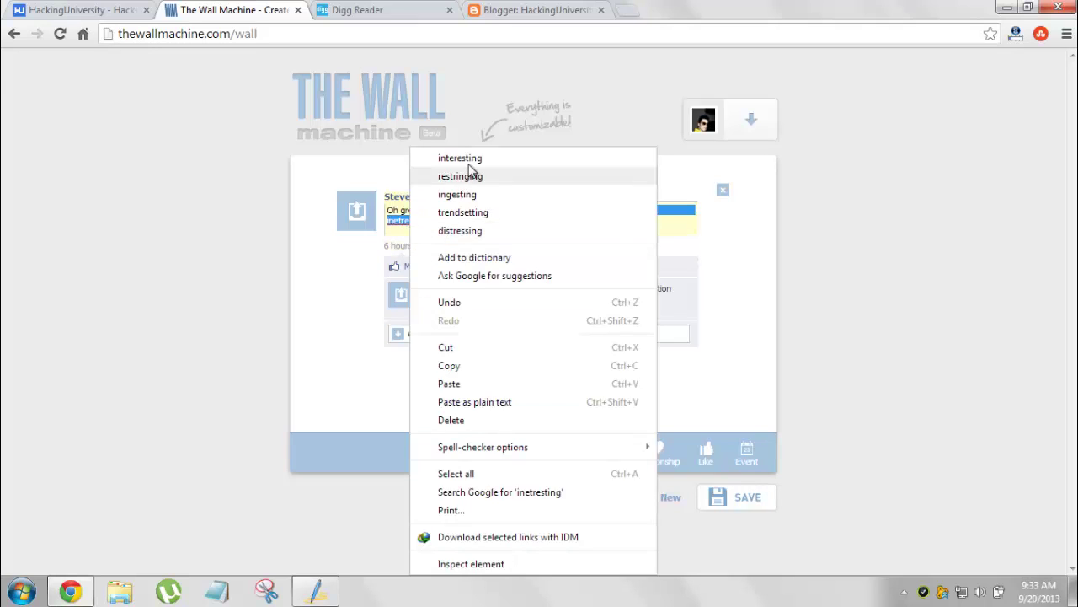
pyautogui.click(474, 154)
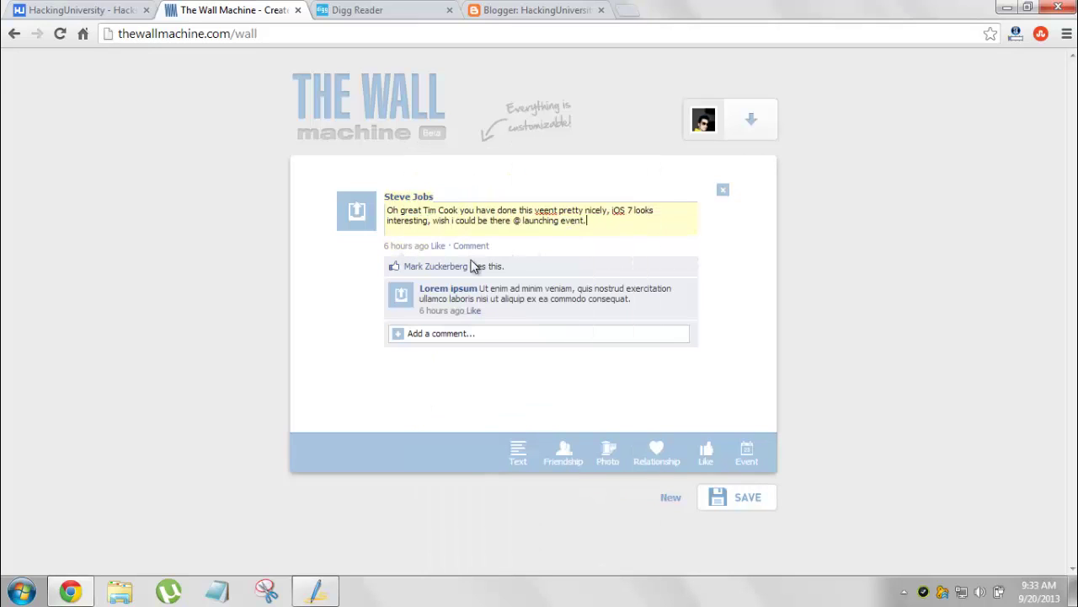
pyautogui.click(431, 265)
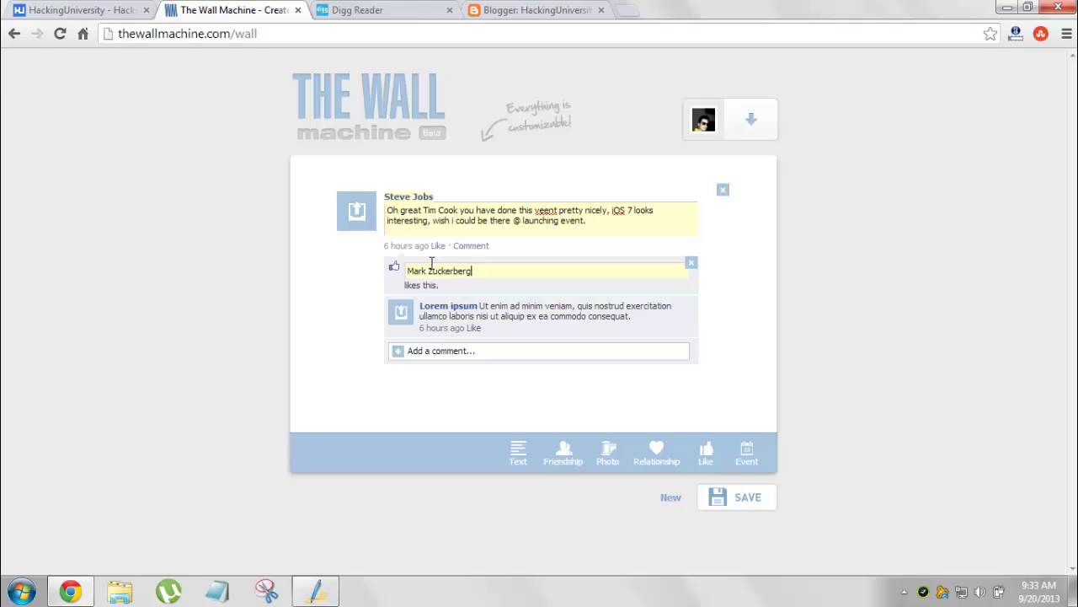
pyautogui.press('BackSpace')
pyautogui.press('BackSpace')
pyautogui.press('BackSpace')
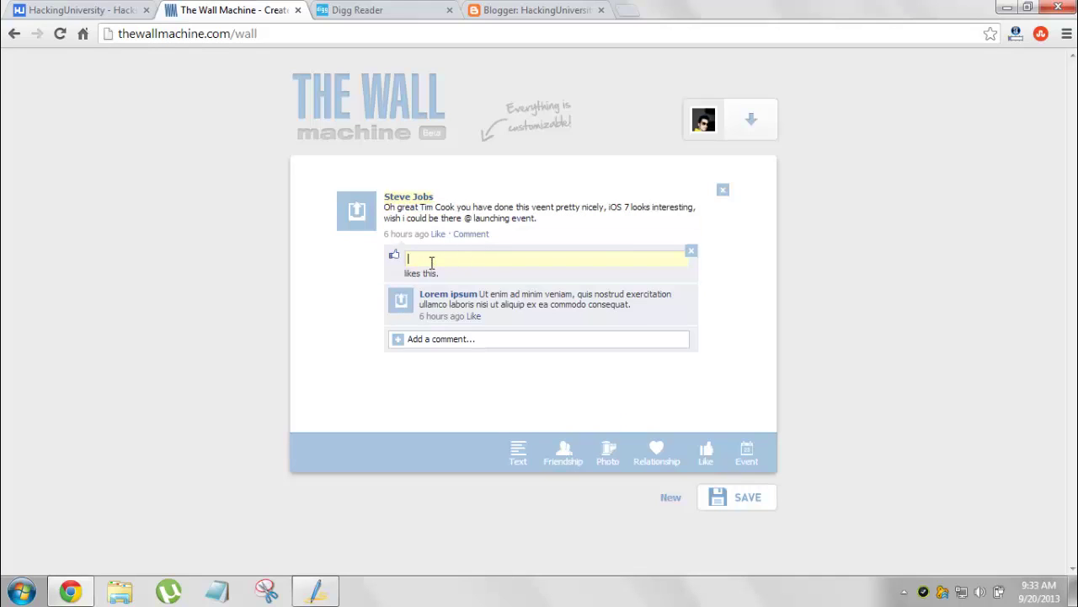
pyautogui.write('Rishabh Jain')
pyautogui.click(340, 267)
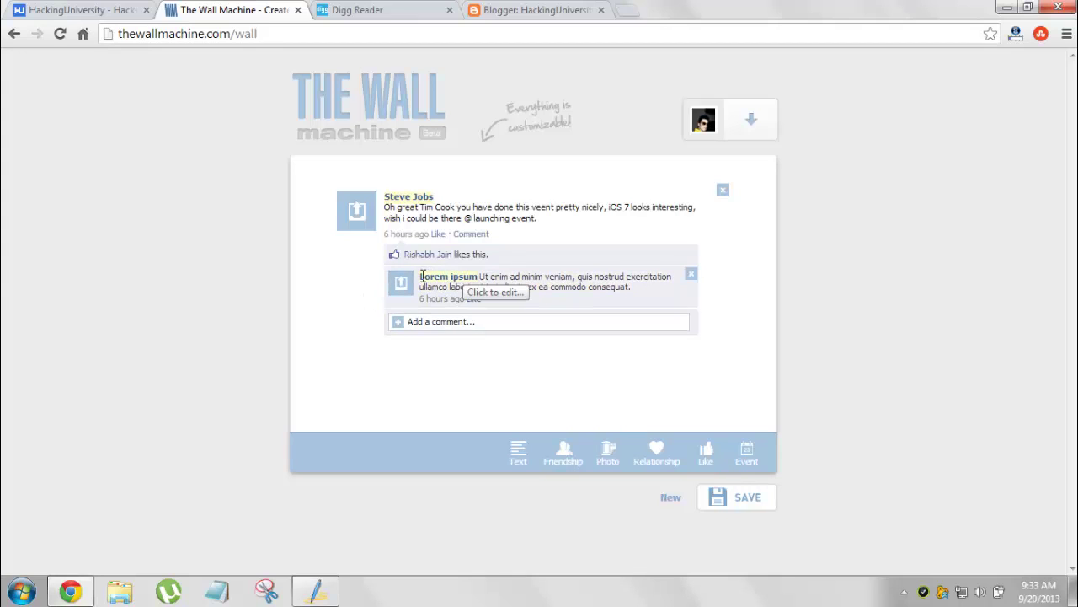
pyautogui.click(358, 223)
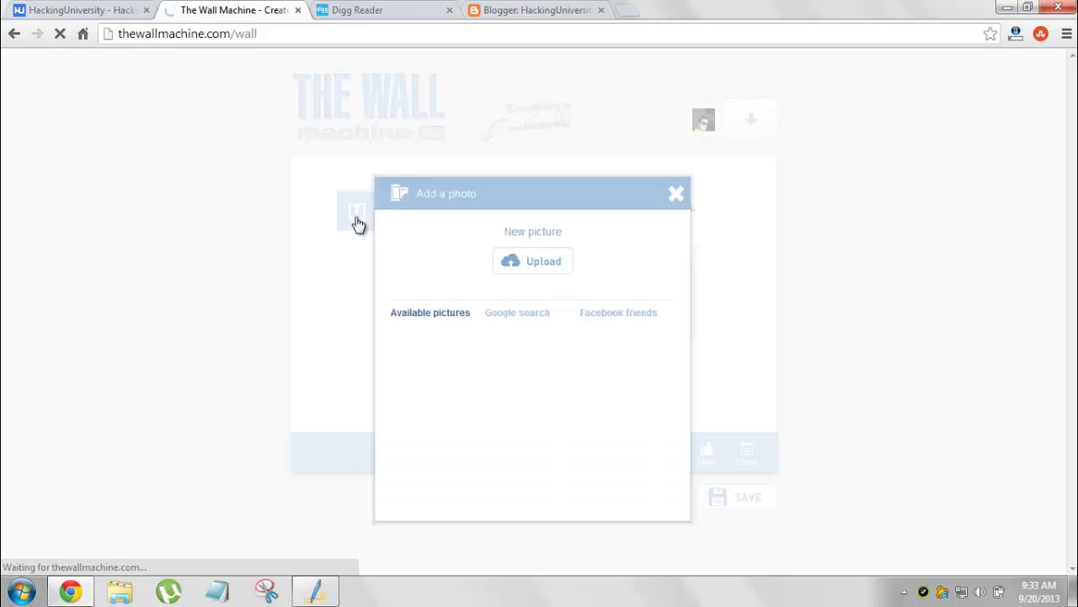
# Search Google images for 'steve jobs' instead of uploading a local file.
pyautogui.click(549, 268)
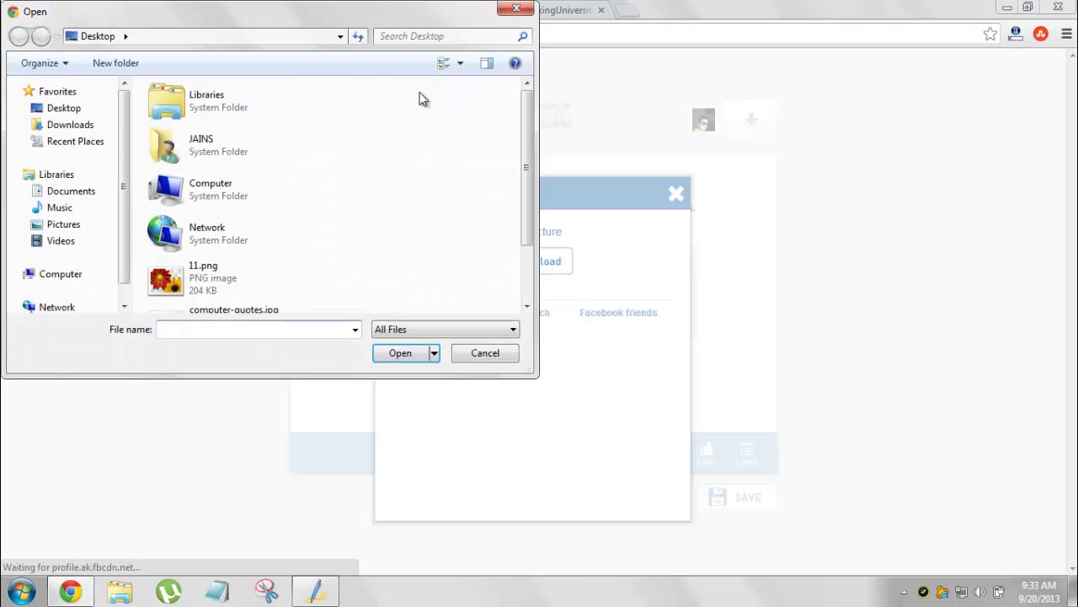
pyautogui.click(511, 12)
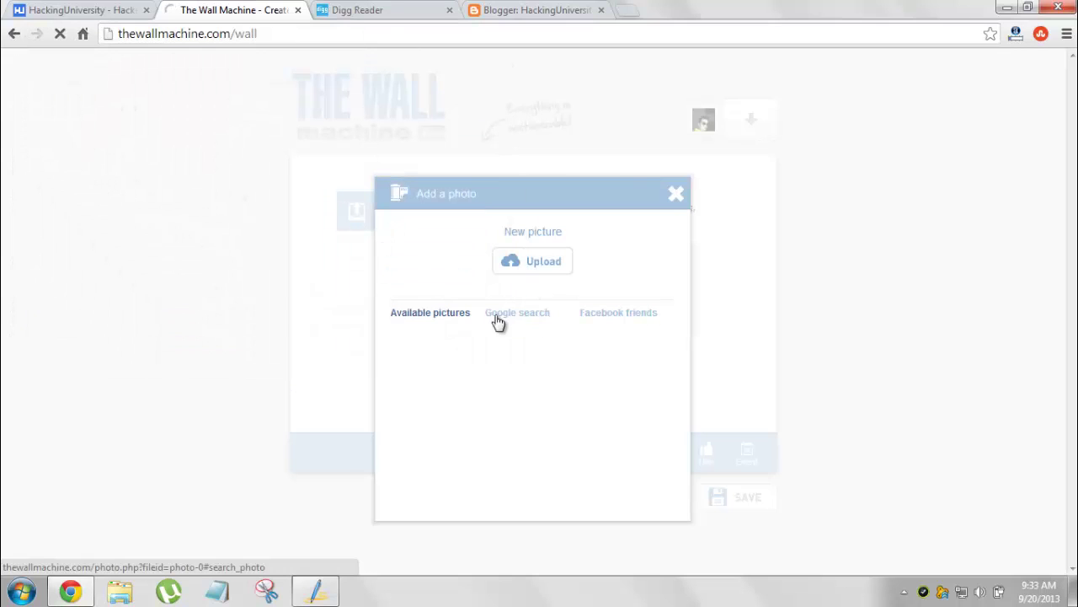
pyautogui.click(518, 323)
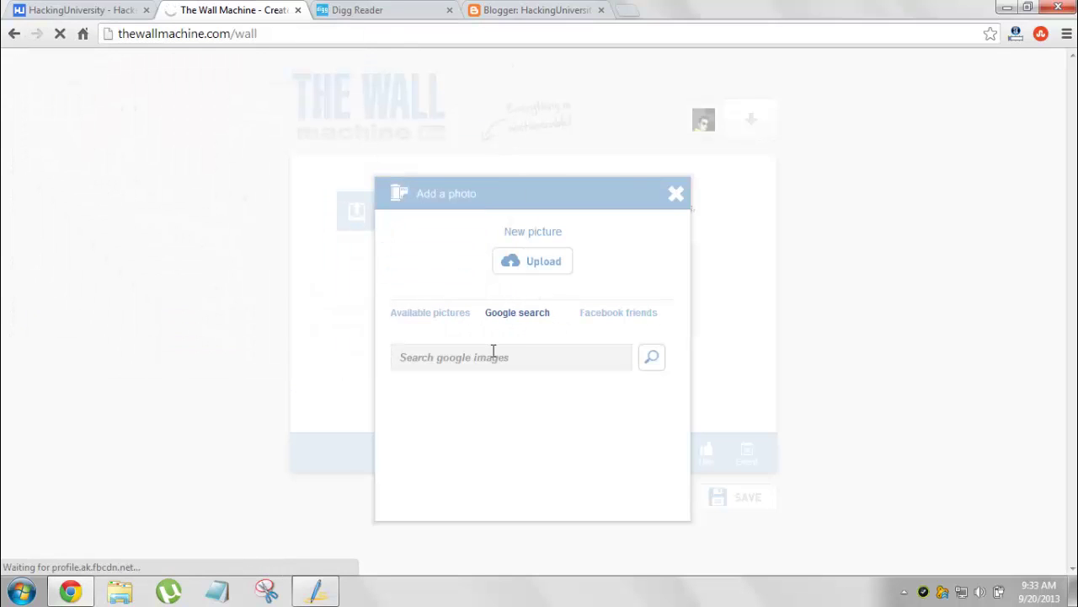
pyautogui.click(493, 351)
pyautogui.write('steve jobs')
pyautogui.press('Return')
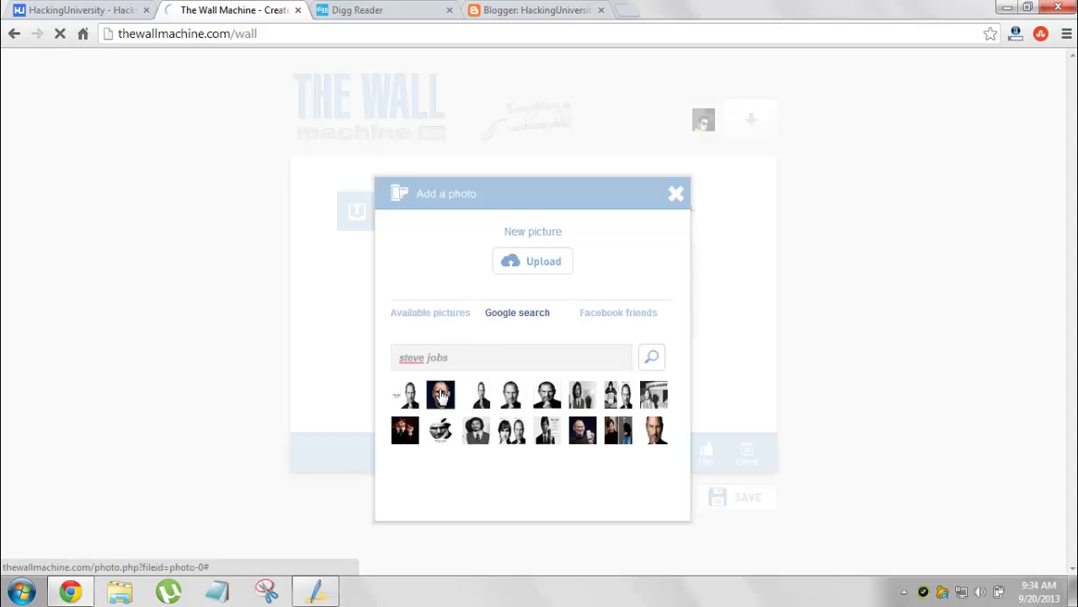
# Pick the second Steve Jobs photo, crop it, and save it as the avatar.
pyautogui.click(441, 394)
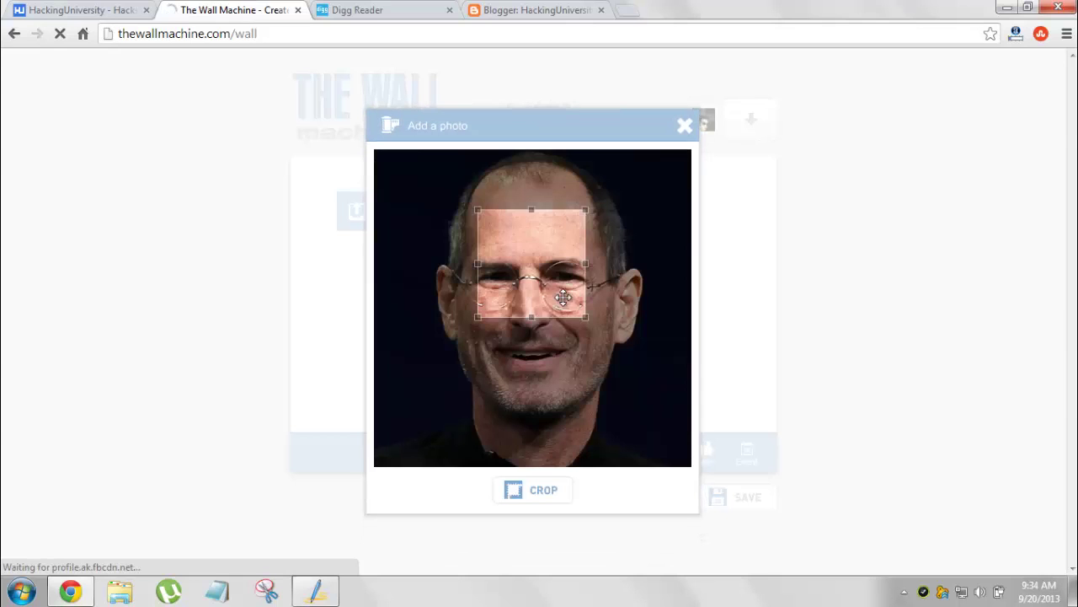
pyautogui.moveTo(559, 300)
pyautogui.mouseDown()
pyautogui.moveTo(337, 174)
pyautogui.moveTo(459, 253)
pyautogui.moveTo(354, 169)
pyautogui.mouseUp()
pyautogui.moveTo(481, 259)
pyautogui.mouseDown()
pyautogui.moveTo(421, 197)
pyautogui.moveTo(746, 542)
pyautogui.mouseUp()
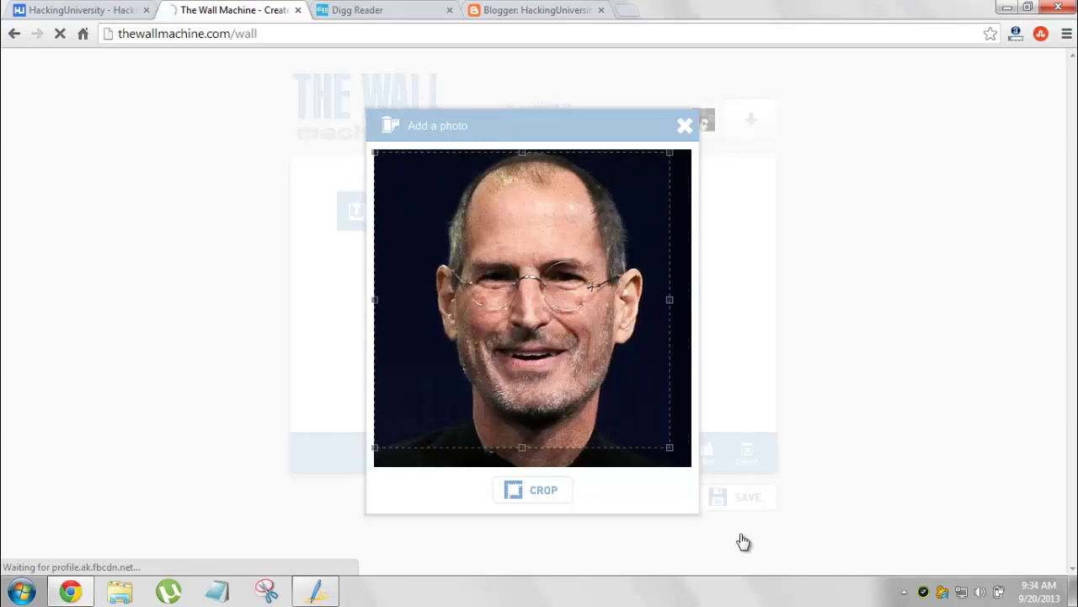
pyautogui.click(547, 491)
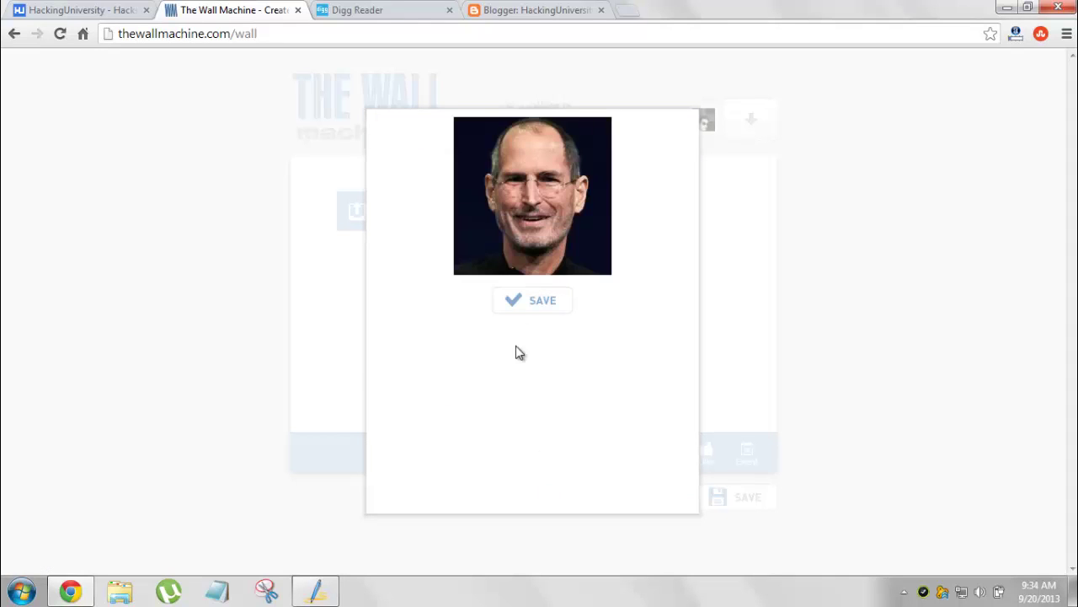
pyautogui.click(535, 402)
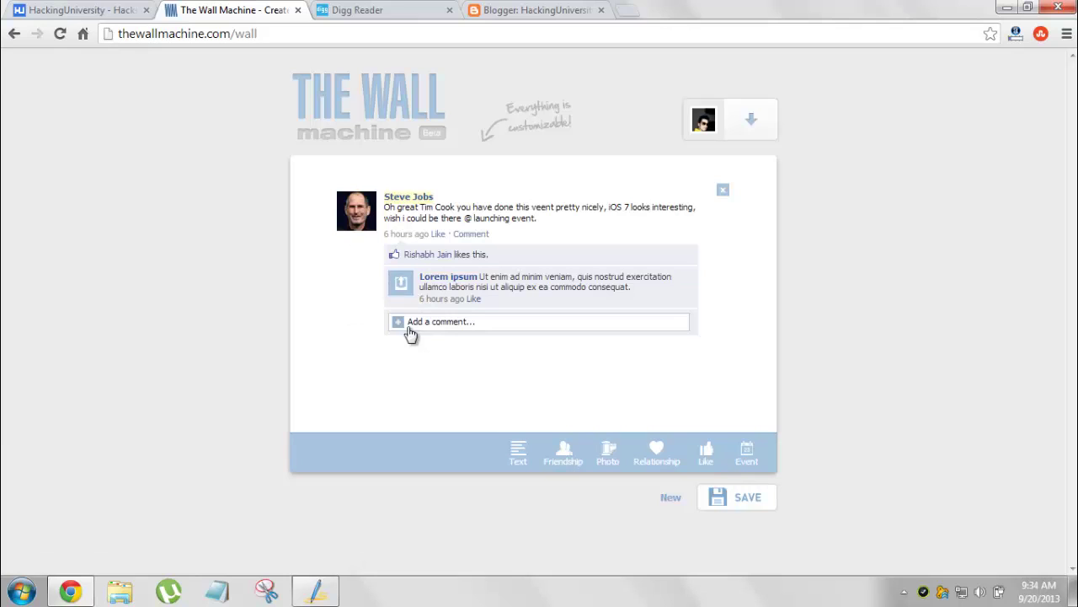
# Add a second comment under the Steve Jobs post.
pyautogui.click(445, 322)
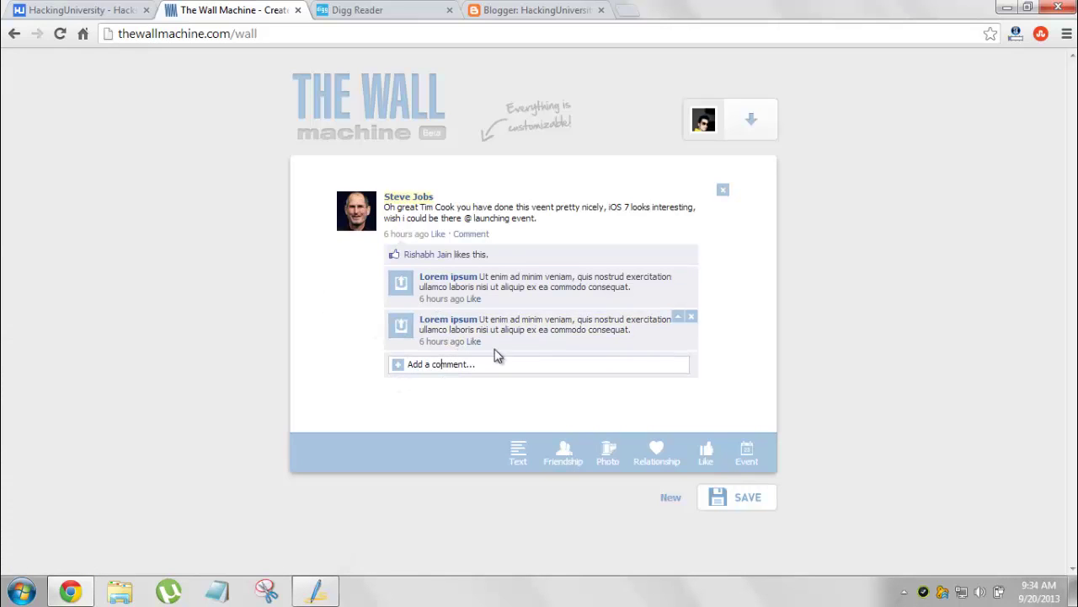
pyautogui.click(594, 327)
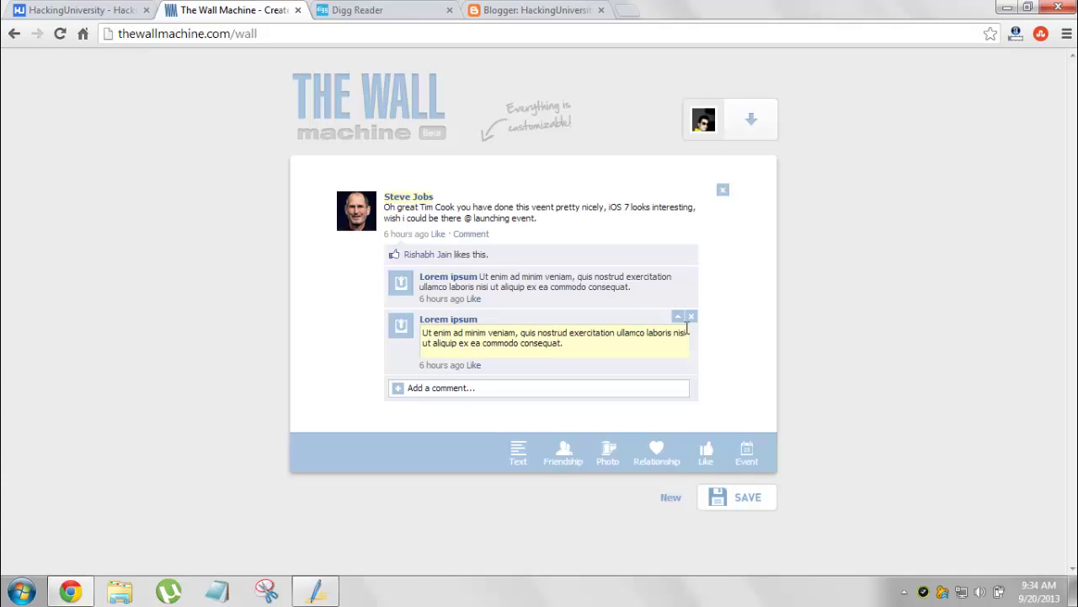
pyautogui.click(712, 265)
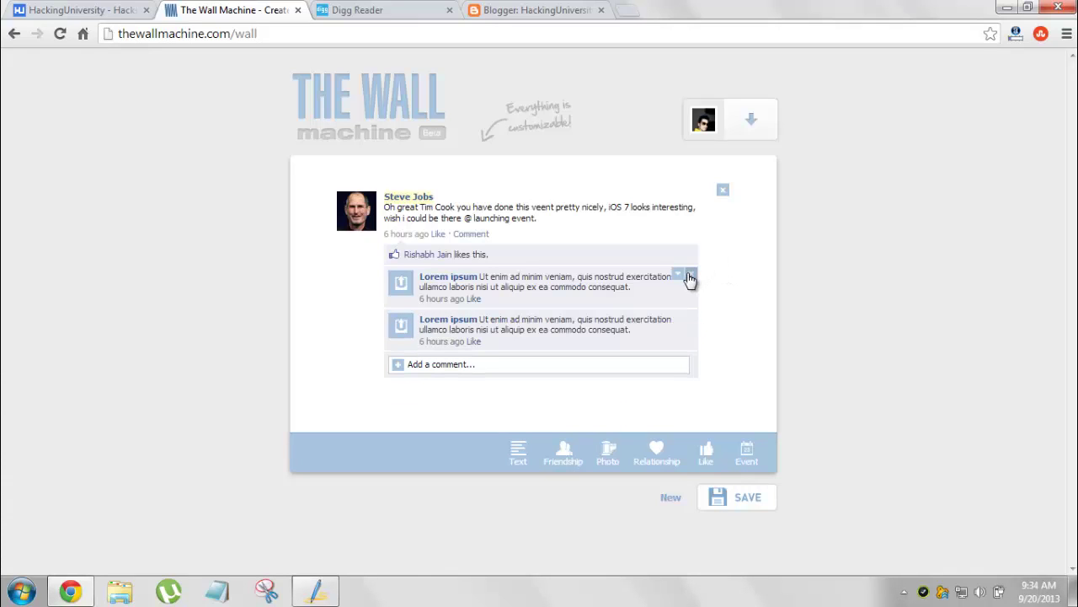
# Add a new placeholder text post beneath the Steve Jobs post from the top-right menu.
pyautogui.click(750, 115)
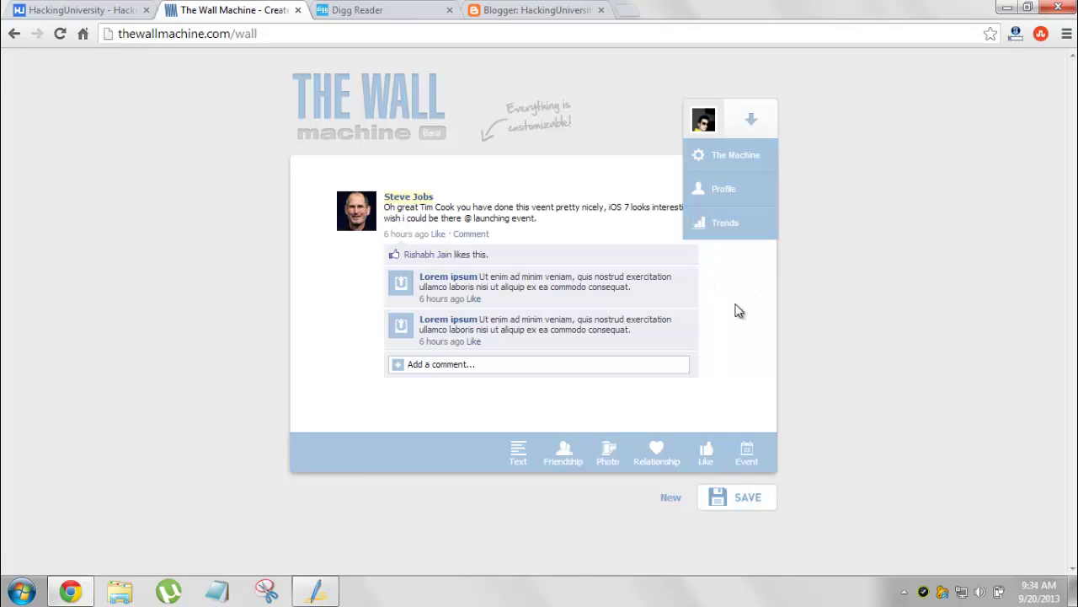
pyautogui.click(518, 464)
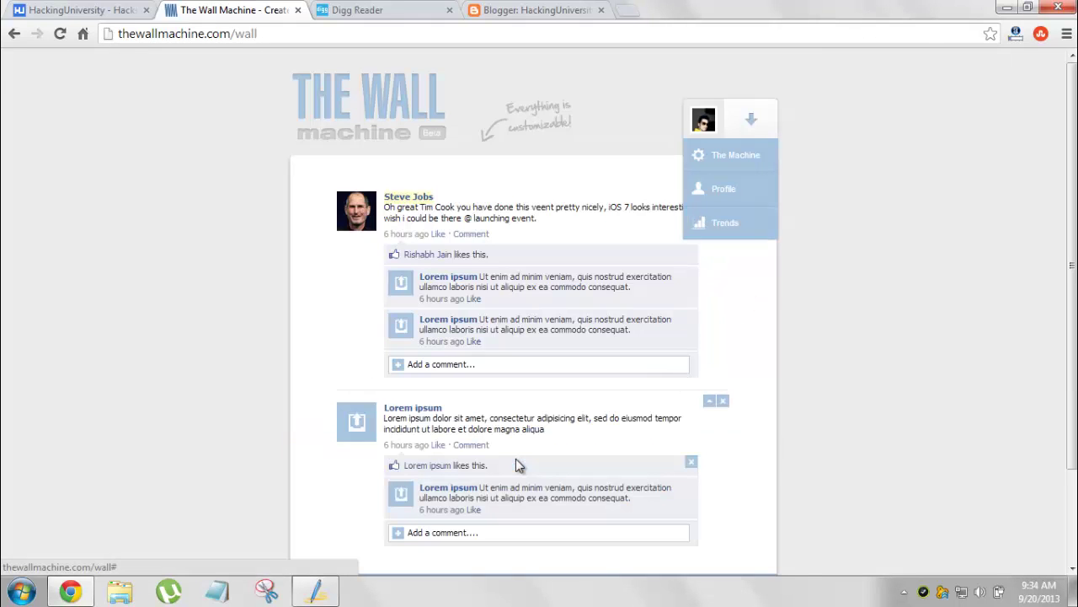
pyautogui.scroll(-2, 315, 412)
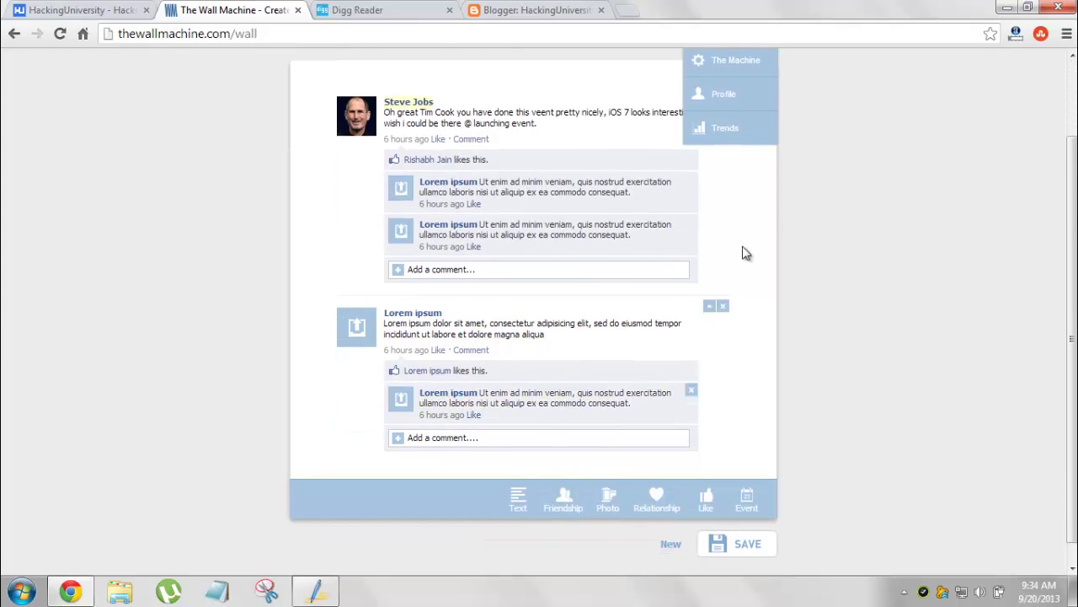
pyautogui.scroll(2, 761, 203)
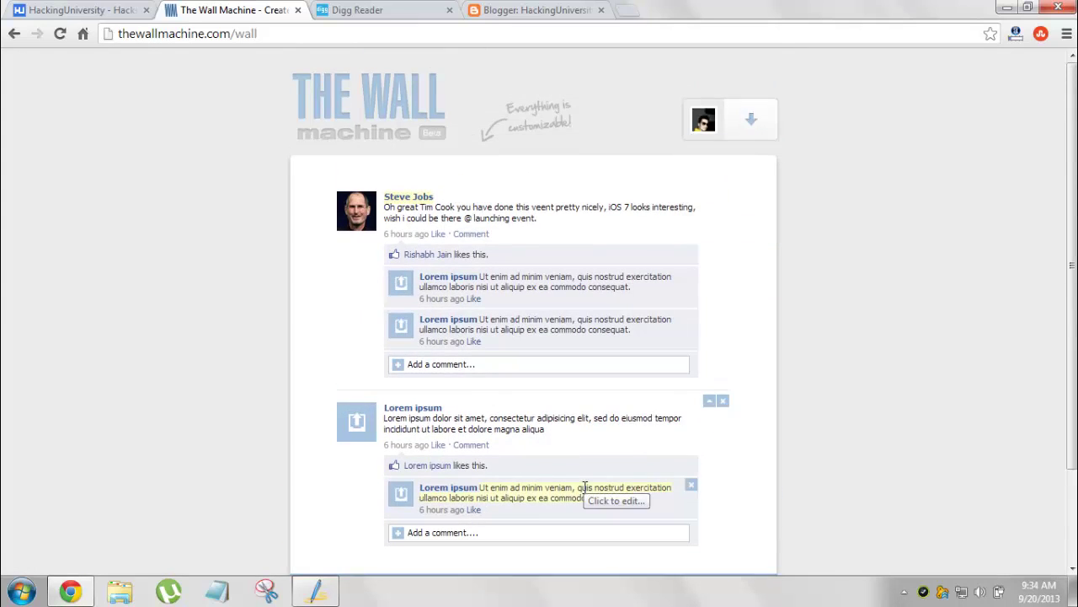
# Append a placeholder photo post and then a friendship activity entry to the wall.
pyautogui.scroll(-2, 589, 497)
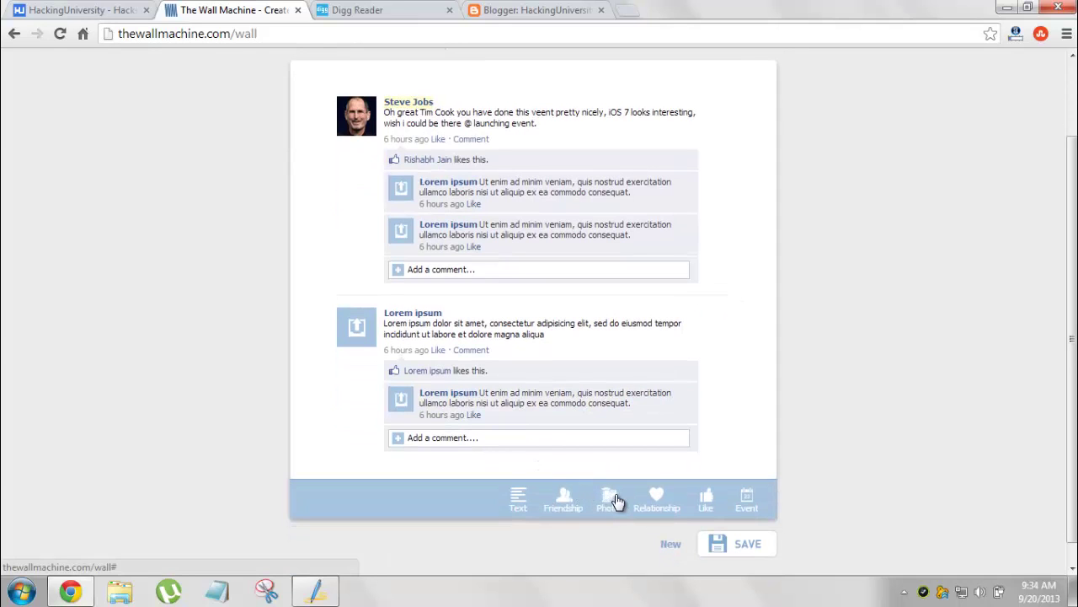
pyautogui.click(616, 500)
pyautogui.scroll(-4, 578, 462)
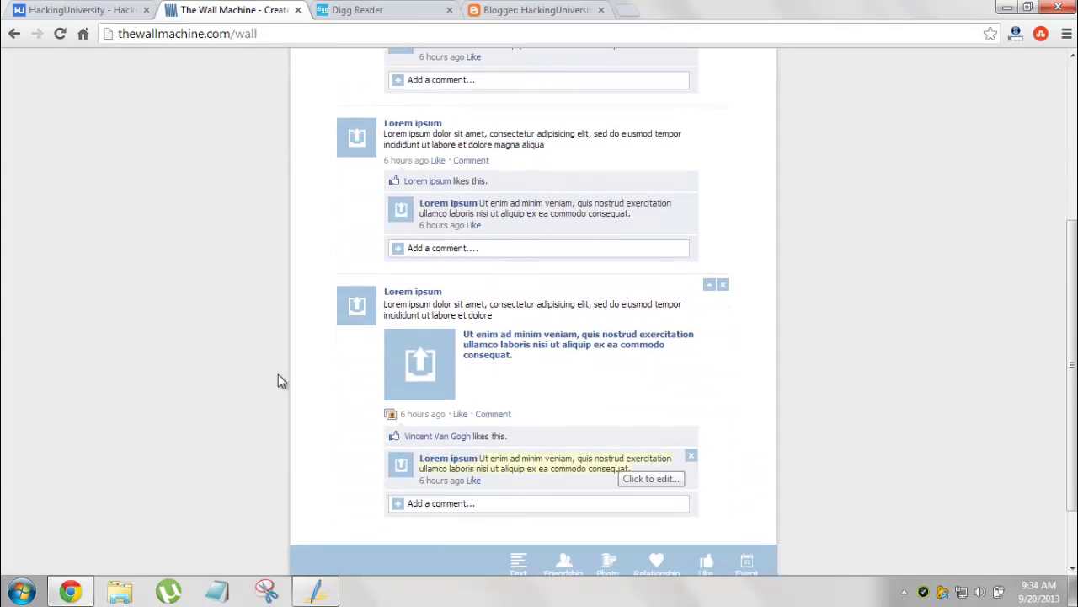
pyautogui.click(440, 379)
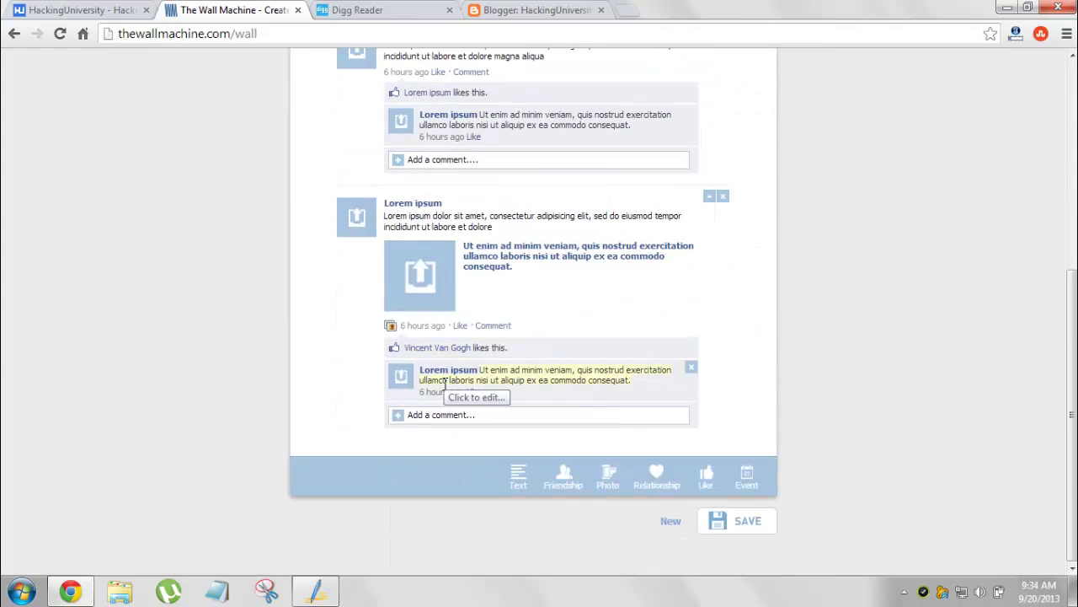
pyautogui.click(564, 477)
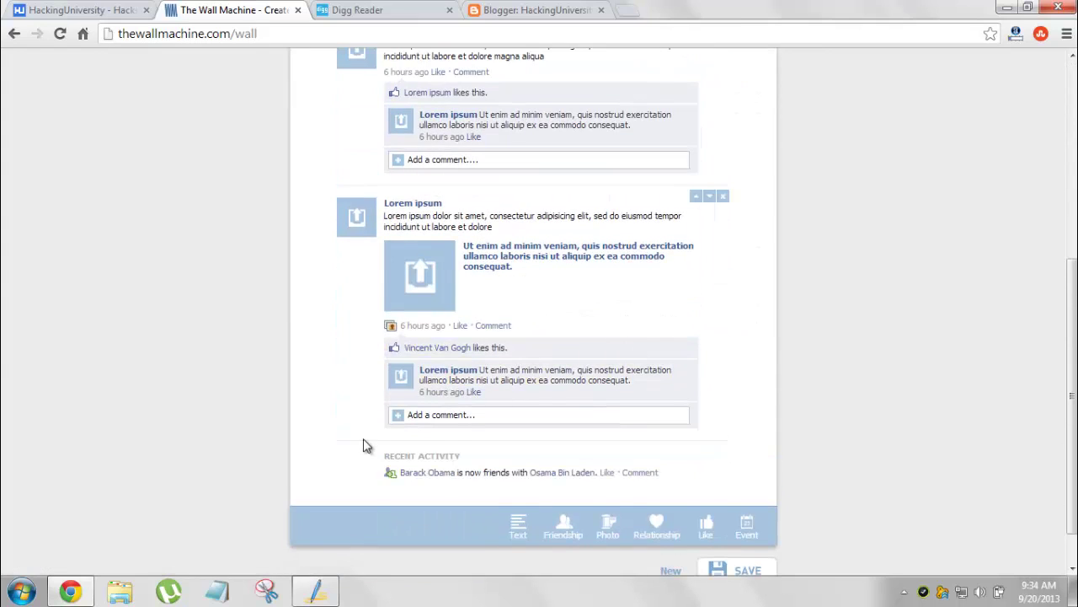
pyautogui.scroll(-2, 360, 438)
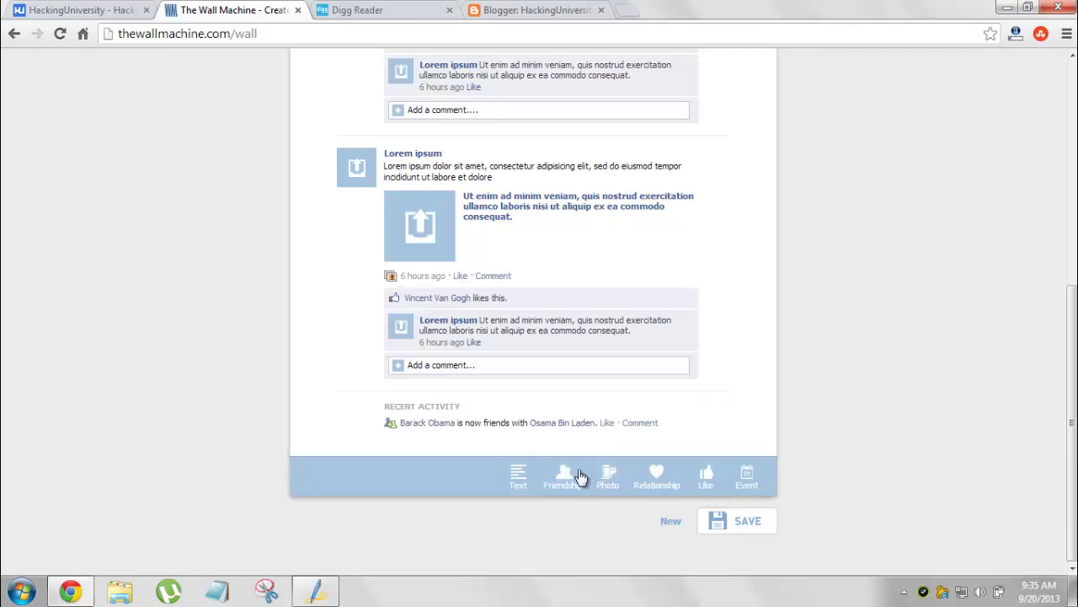
# Add a relationship entry naming Mr. Modi as the subject, with the partner name left blank.
pyautogui.click(657, 478)
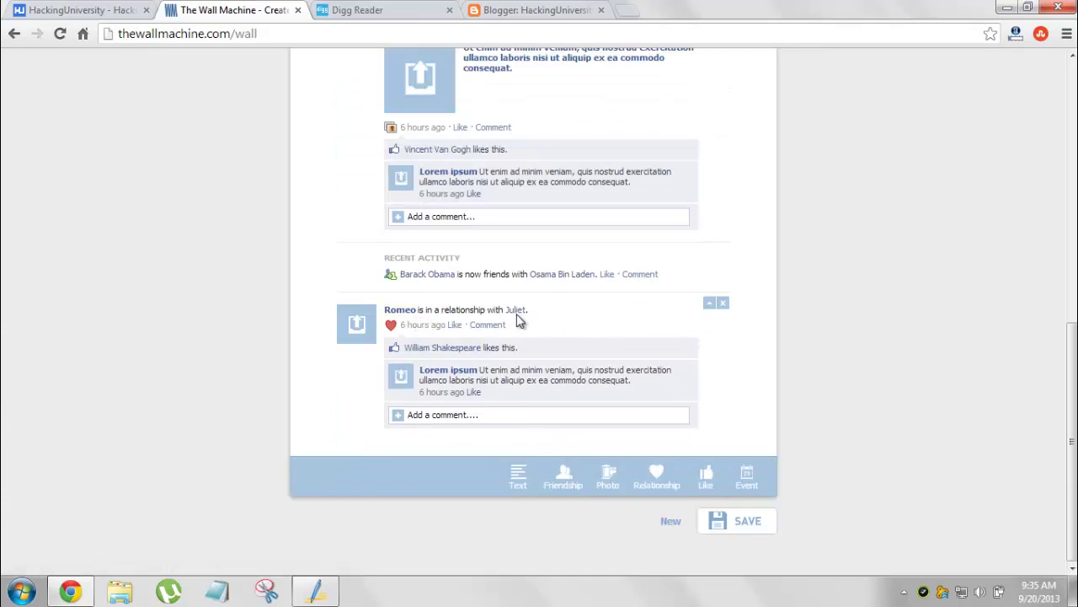
pyautogui.click(402, 309)
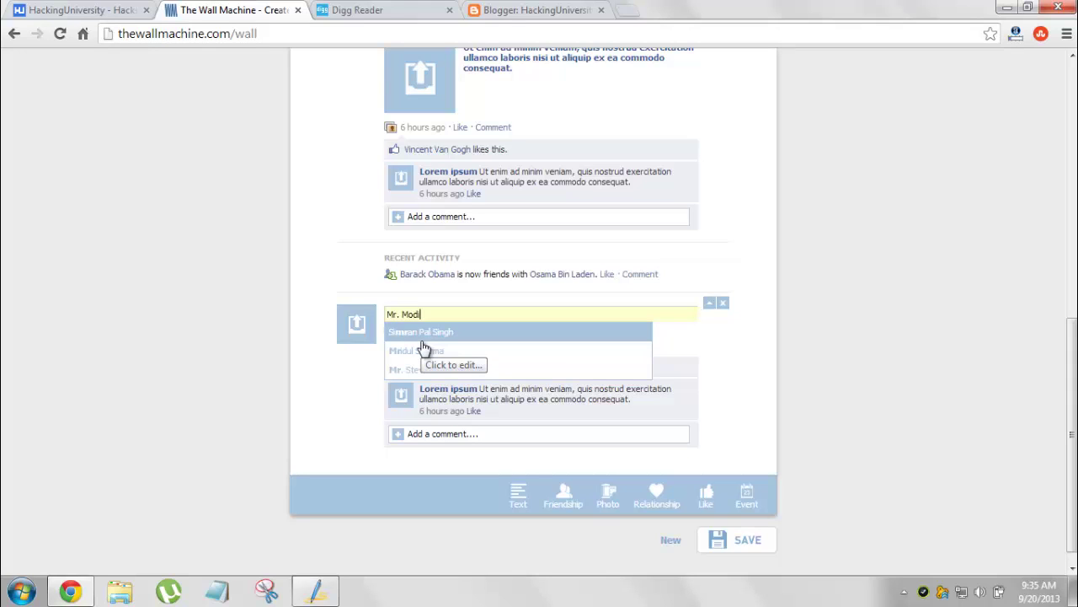
pyautogui.click(358, 375)
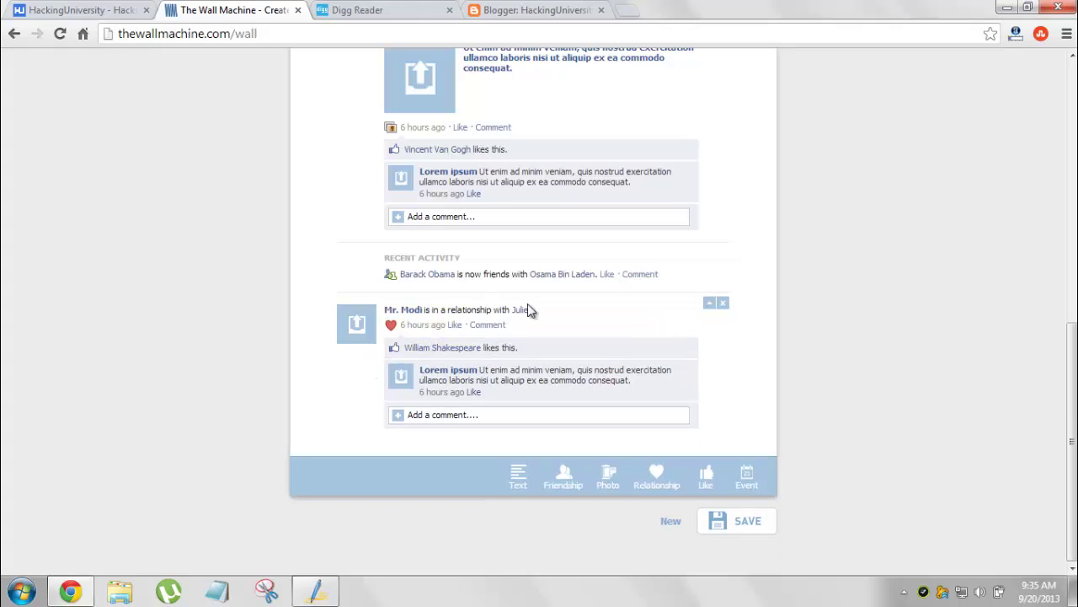
pyautogui.click(524, 311)
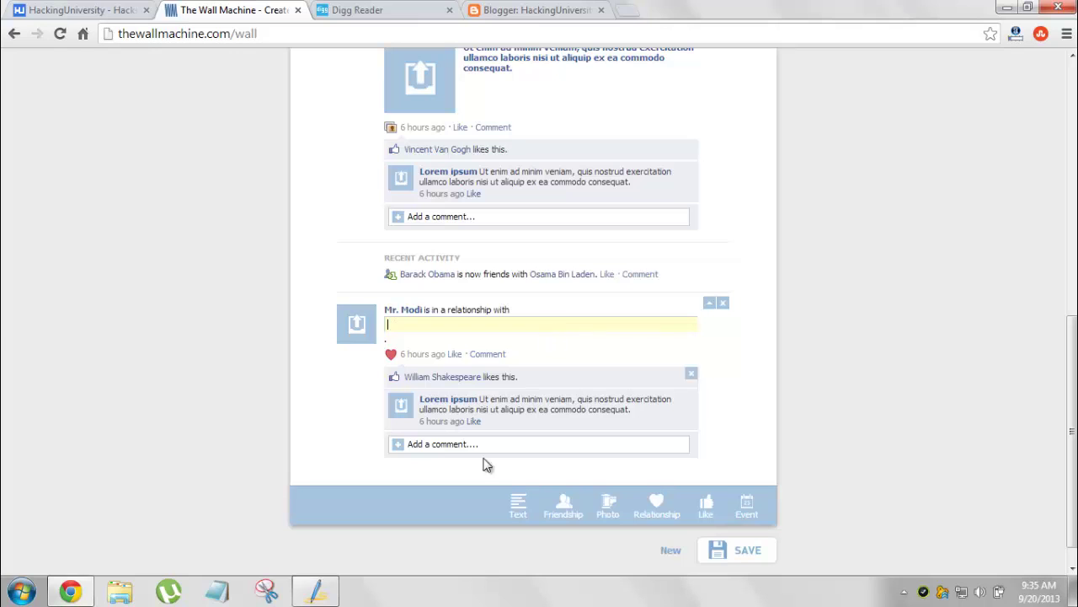
pyautogui.click(667, 380)
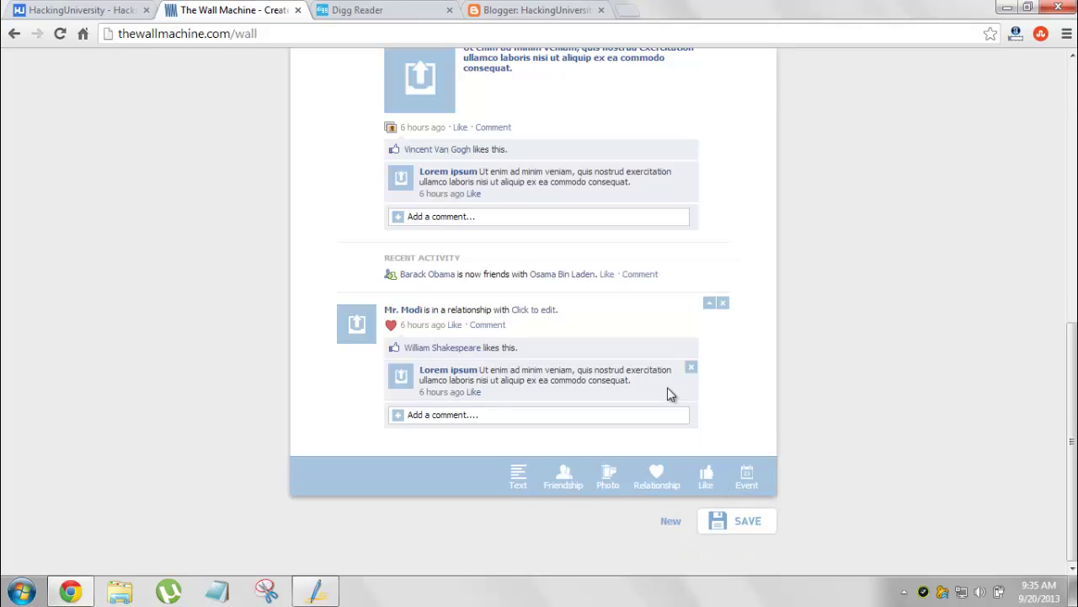
# Append a page Like entry and an Event attendance entry from the bottom toolbar.
pyautogui.scroll(10, 667, 385)
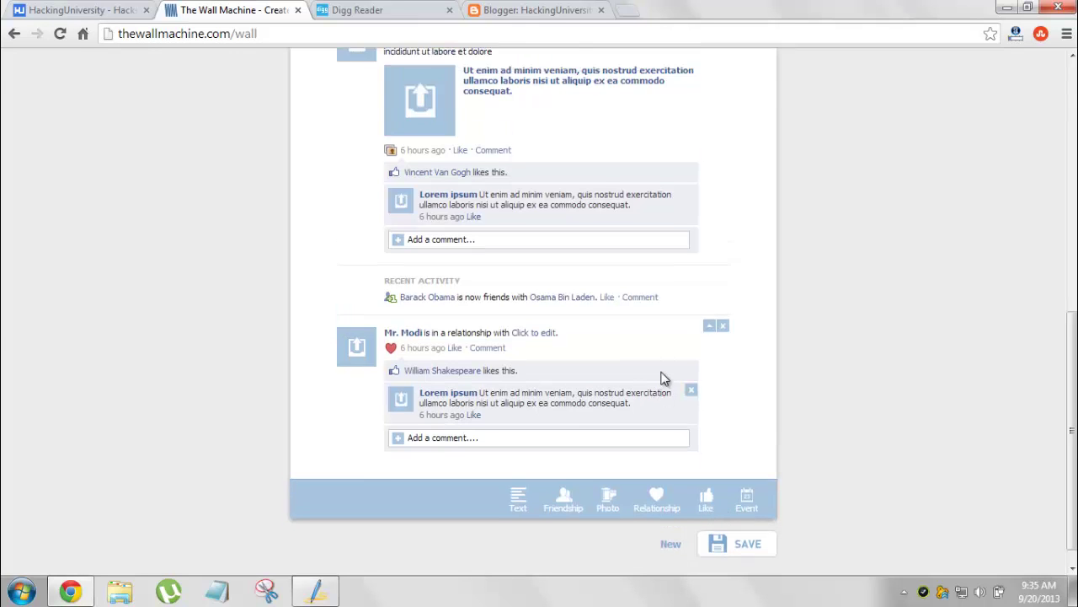
pyautogui.scroll(-10, 665, 380)
pyautogui.scroll(10, 663, 382)
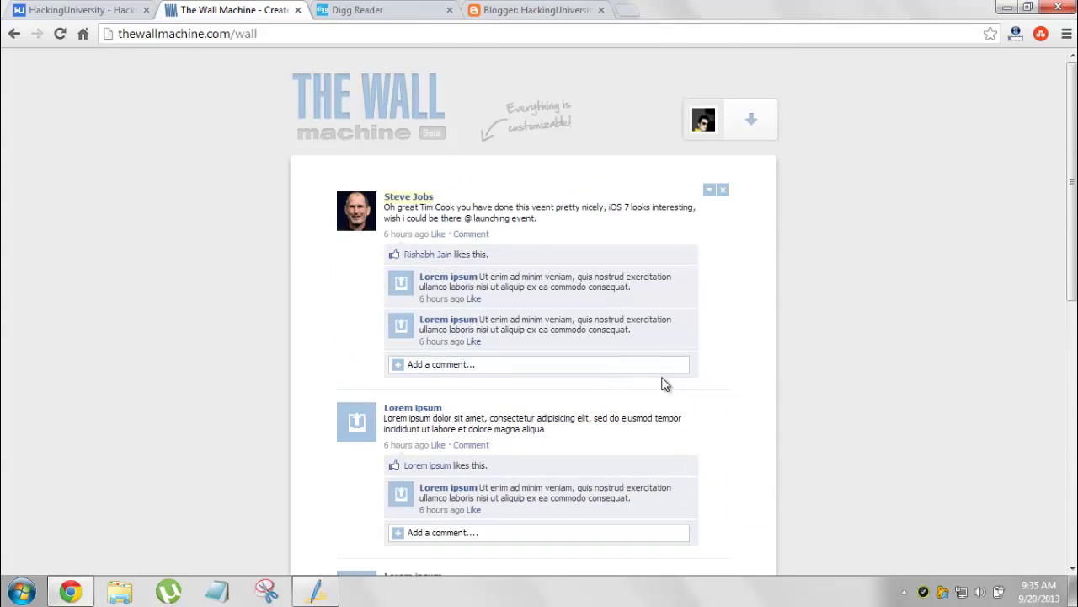
pyautogui.scroll(-1, 663, 384)
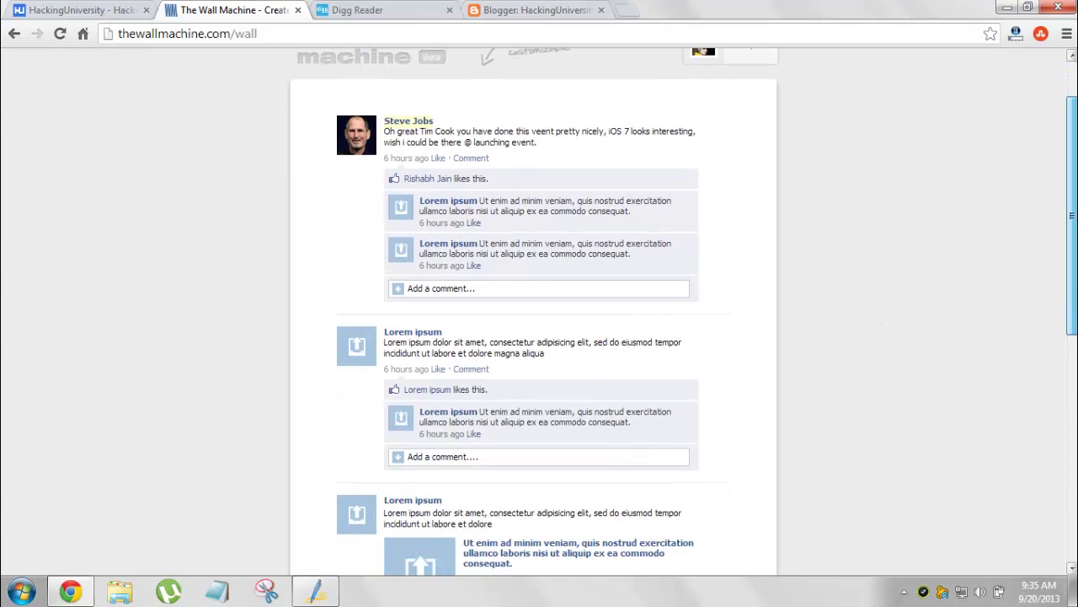
pyautogui.scroll(1, 663, 384)
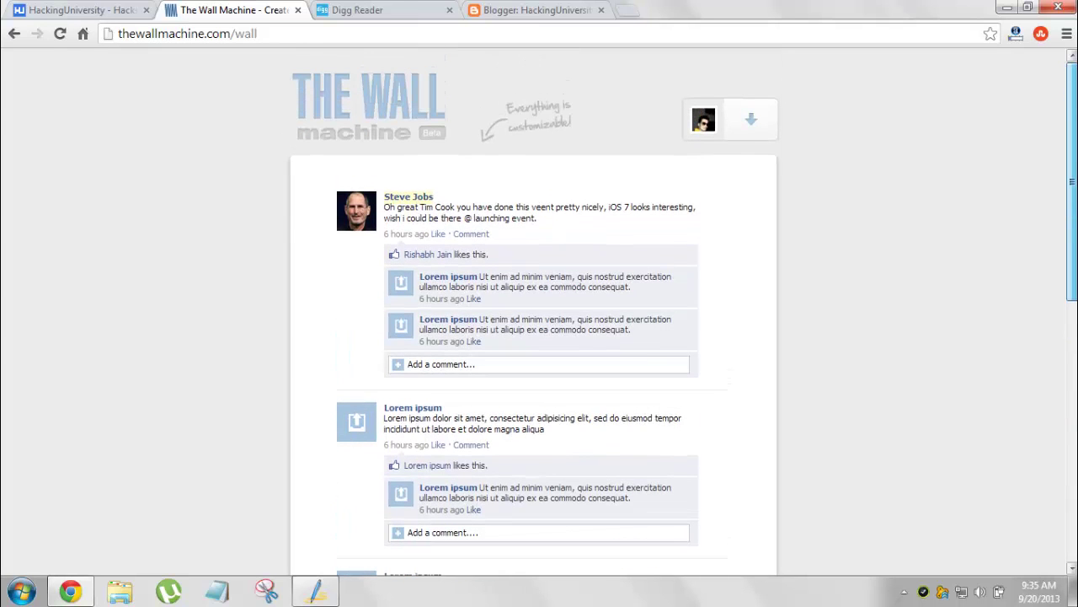
pyautogui.scroll(-10, 1040, 426)
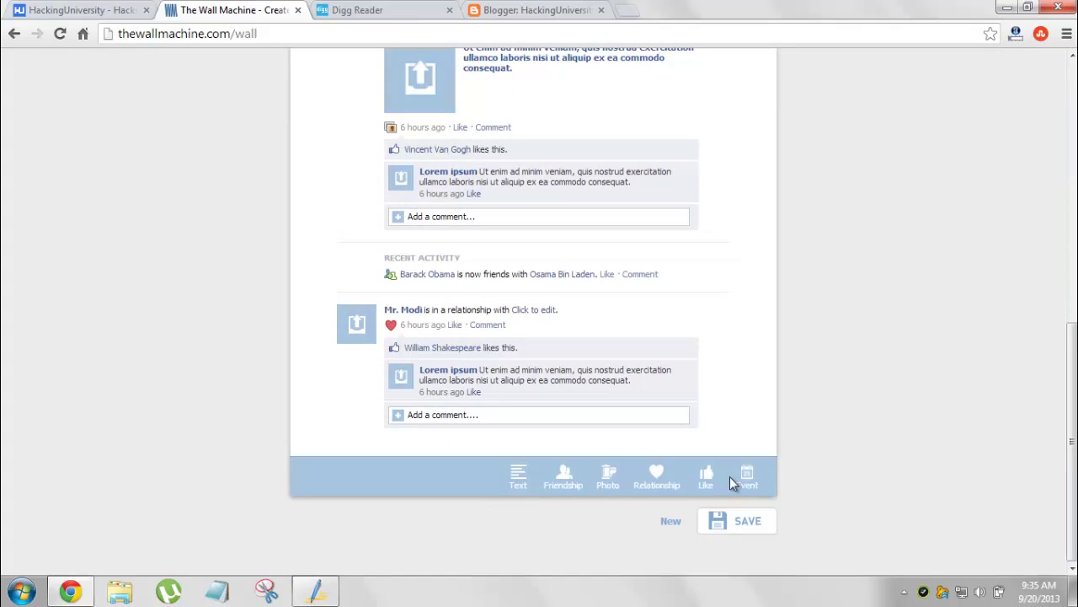
pyautogui.click(712, 479)
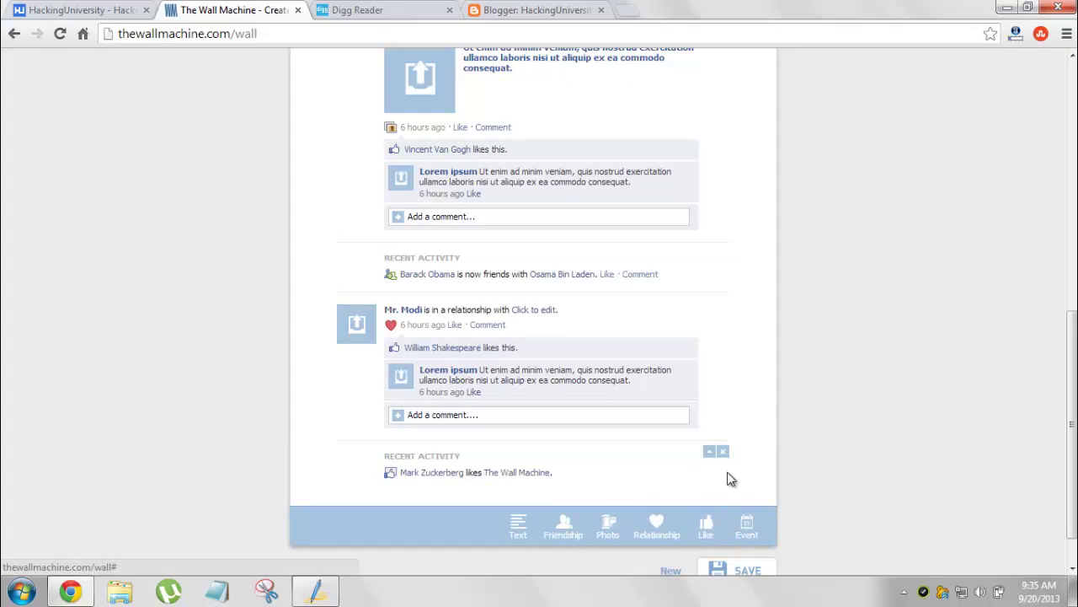
pyautogui.click(752, 536)
pyautogui.scroll(-2, 825, 459)
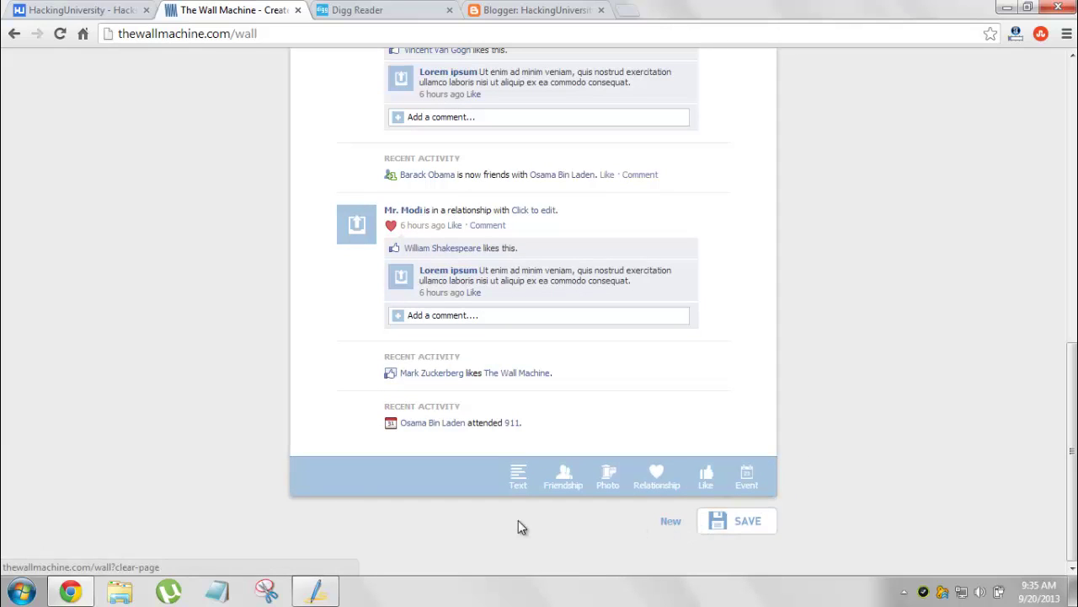
# Title the wall 'My first fake facebook wall !' and tag it Internet and Technology, kept Public.
pyautogui.click(748, 527)
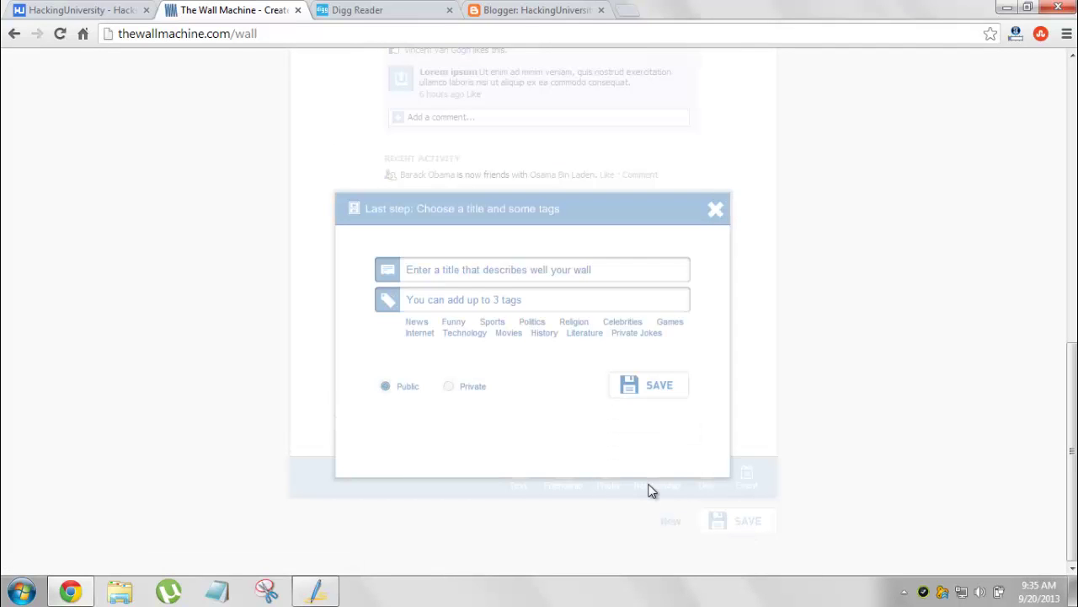
pyautogui.click(435, 270)
pyautogui.click(453, 296)
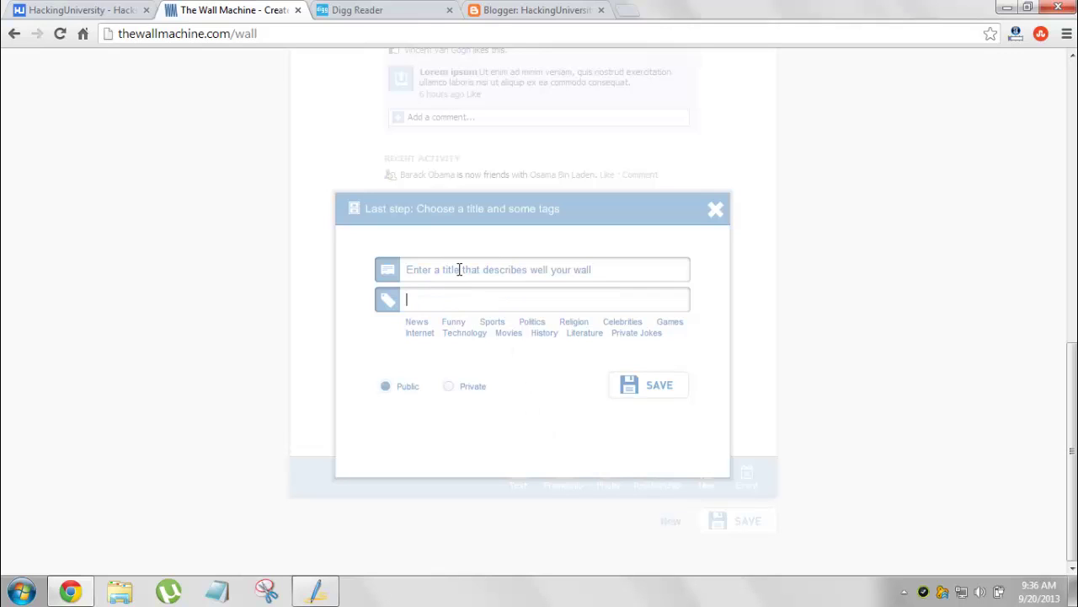
pyautogui.click(460, 270)
pyautogui.write('My first fake facebook')
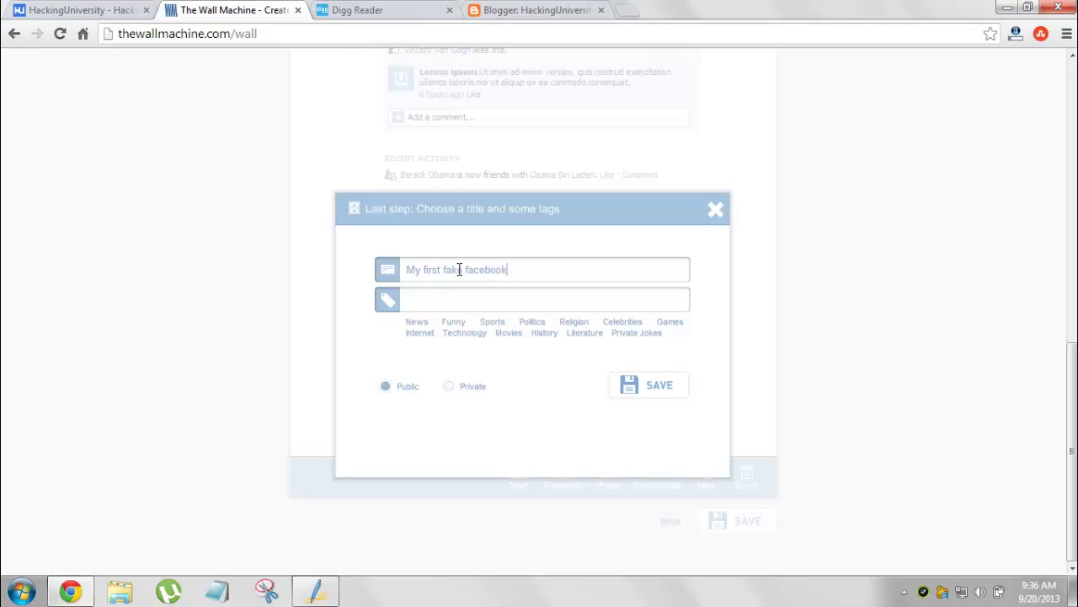
pyautogui.write(' wall !')
pyautogui.click(444, 301)
pyautogui.click(426, 333)
pyautogui.click(452, 334)
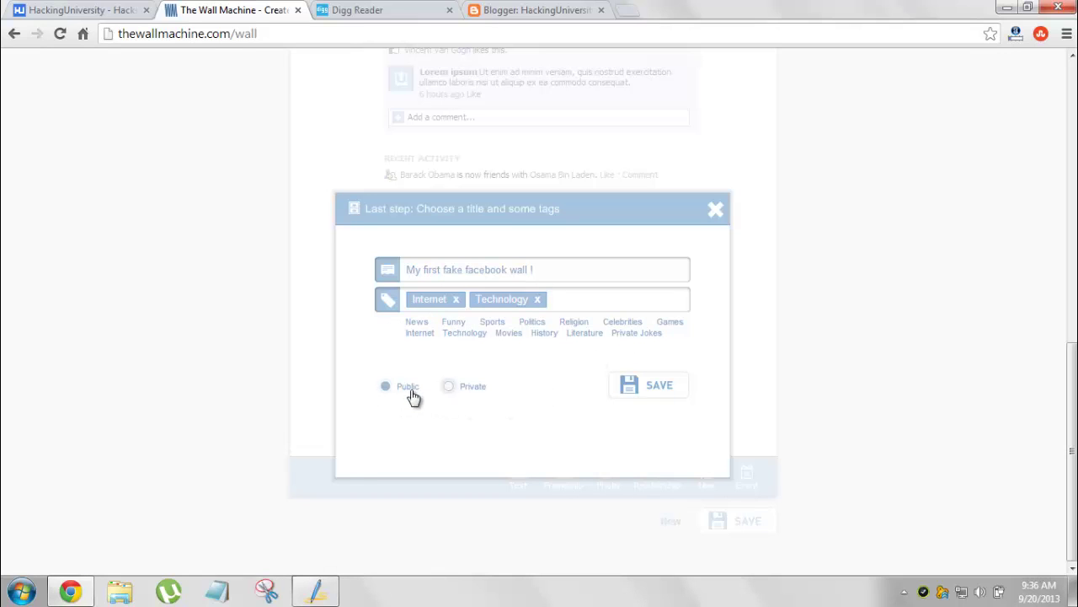
# Confirm SAVE in the dialog, copy the generated short share URL, and open a new tab.
pyautogui.click(668, 396)
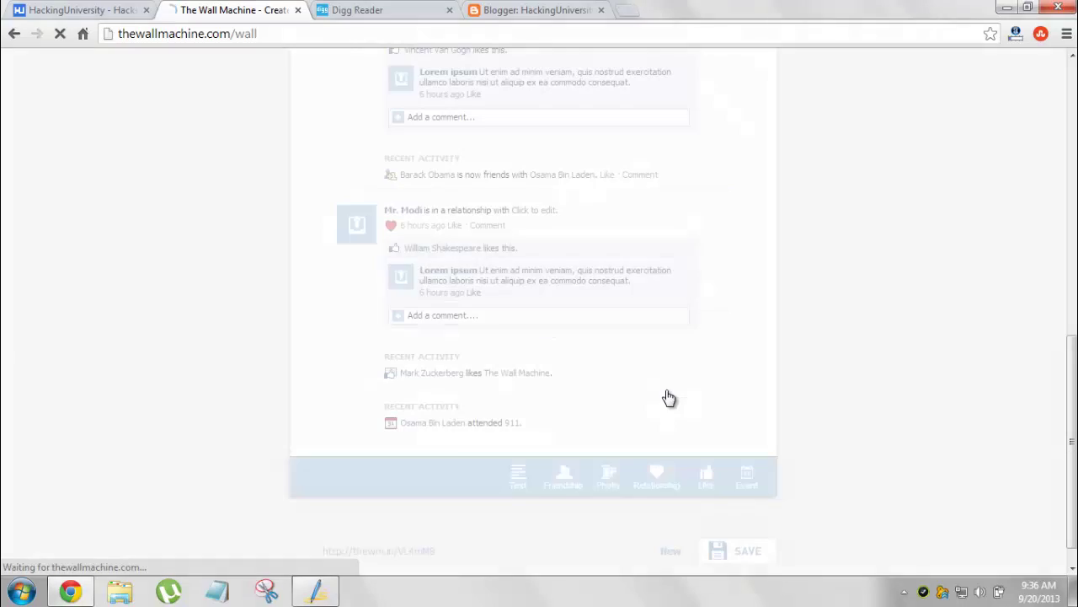
pyautogui.scroll(-1, 700, 426)
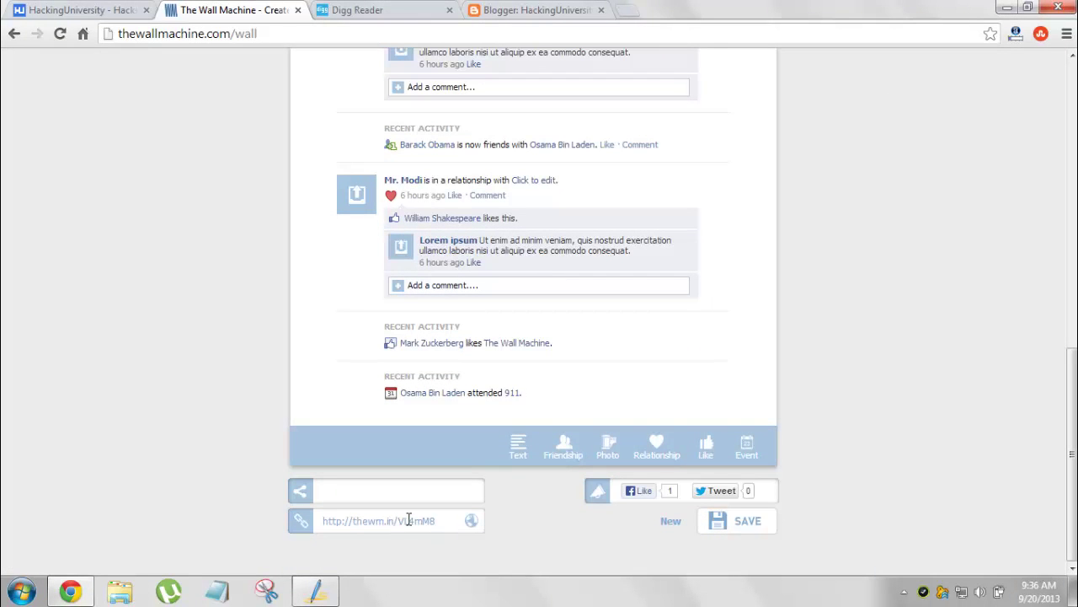
pyautogui.moveTo(442, 522); pyautogui.dragTo(324, 521)
pyautogui.rightClick(328, 520)
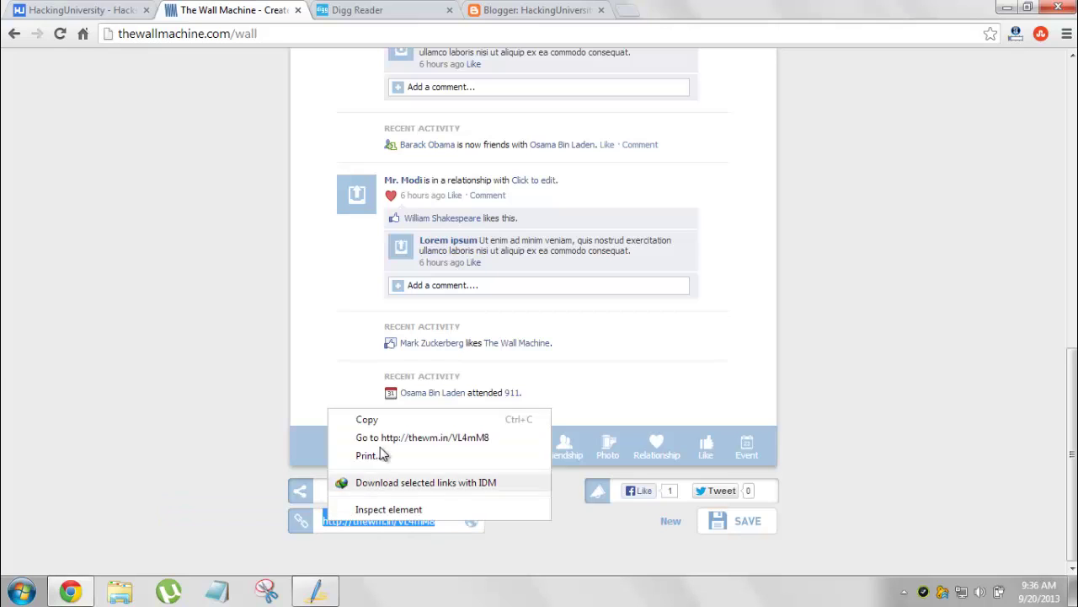
pyautogui.click(390, 420)
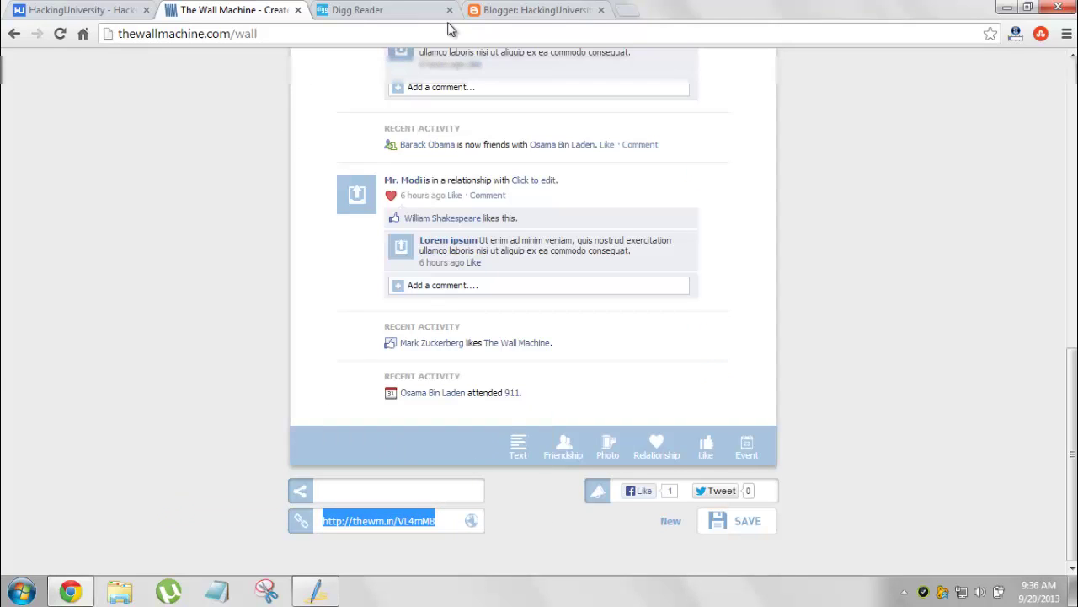
pyautogui.click(629, 10)
# Paste the copied short link into the new tab's address bar and load it.
pyautogui.rightClick(634, 32)
pyautogui.click(668, 95)
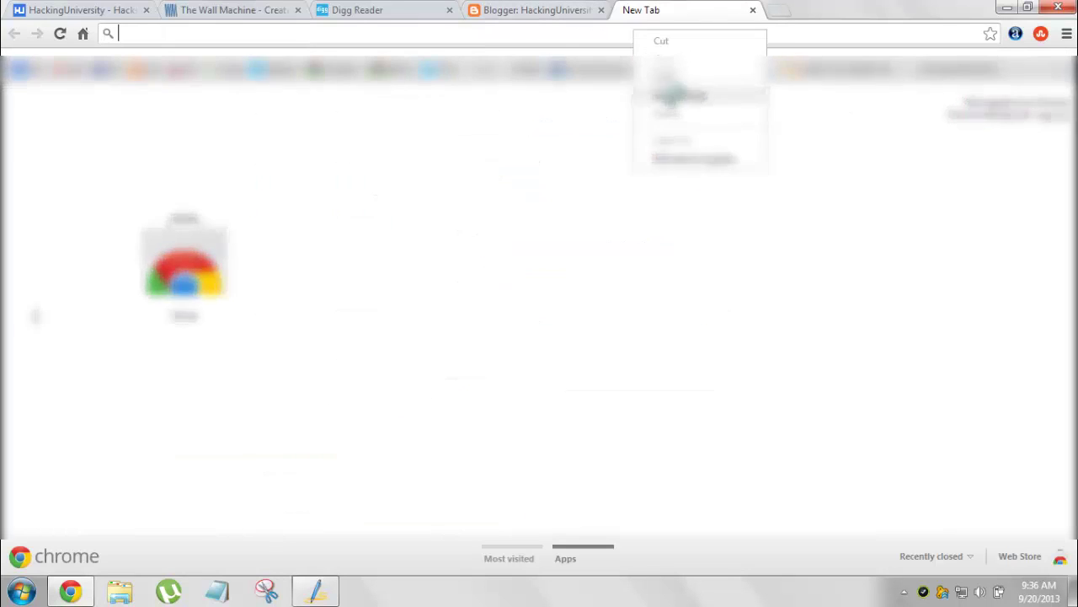
pyautogui.click(573, 10)
pyautogui.click(674, 10)
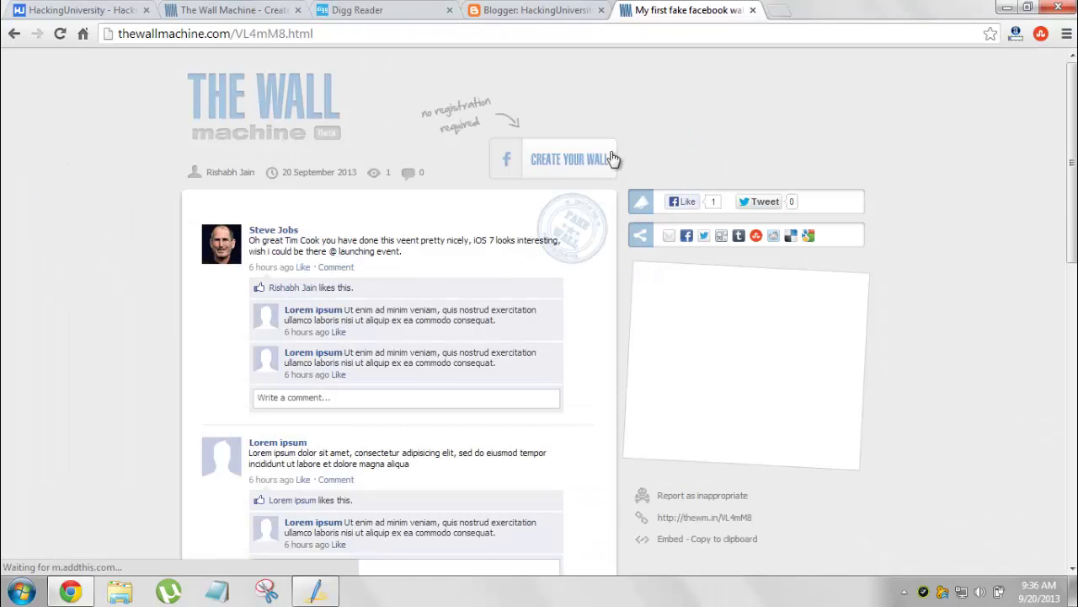
# Scroll through the published wall, checking the Steve Jobs post text.
pyautogui.scroll(-1, 295, 150)
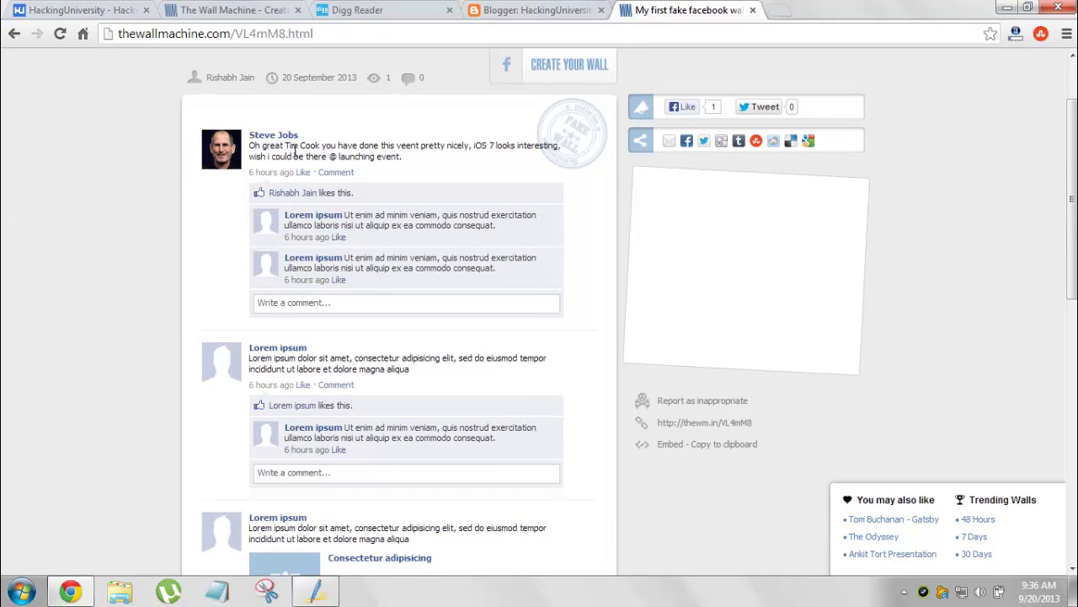
pyautogui.tripleClick(294, 150)
pyautogui.click(341, 148)
pyautogui.moveTo(1072, 199)
pyautogui.mouseDown()
pyautogui.moveTo(1072, 446)
pyautogui.moveTo(1020, 110)
pyautogui.moveTo(1019, 303)
pyautogui.moveTo(1033, 339)
pyautogui.mouseUp()
pyautogui.scroll(7, 1032, 339)
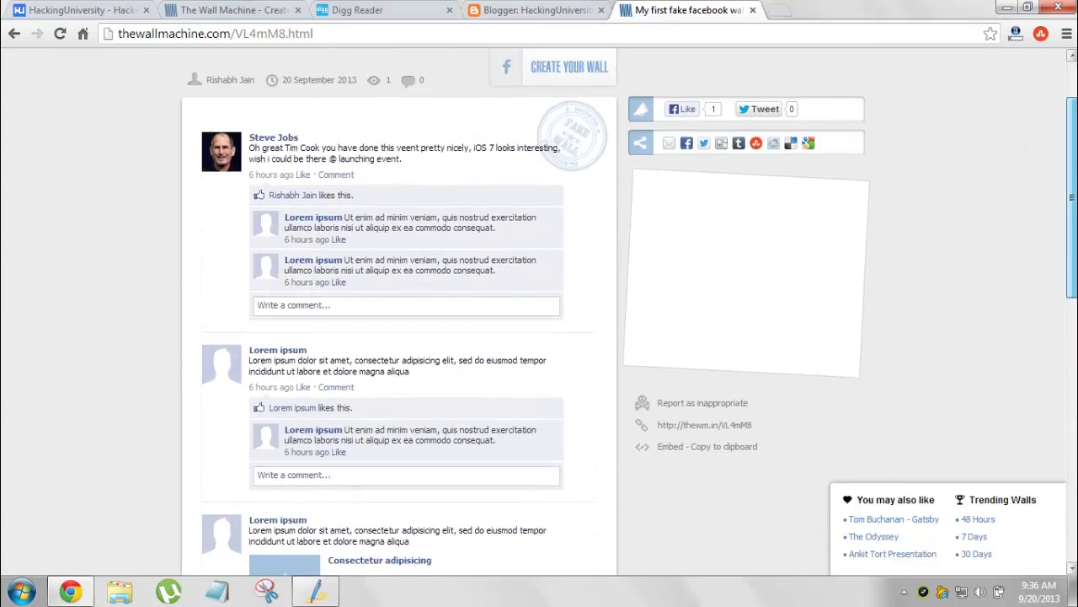
pyautogui.scroll(-3, 68, 269)
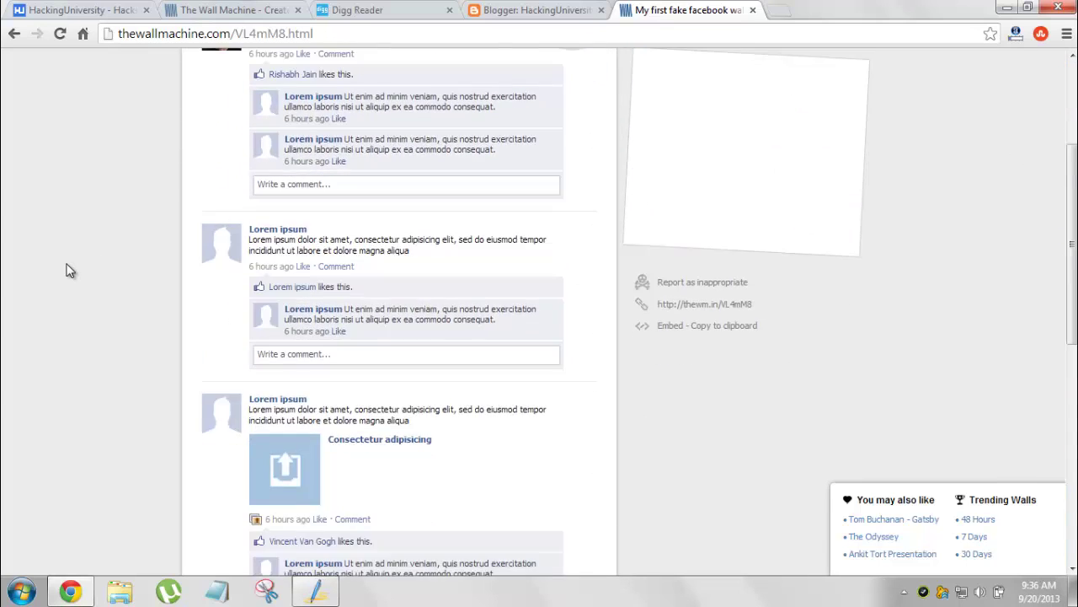
pyautogui.scroll(3, 68, 269)
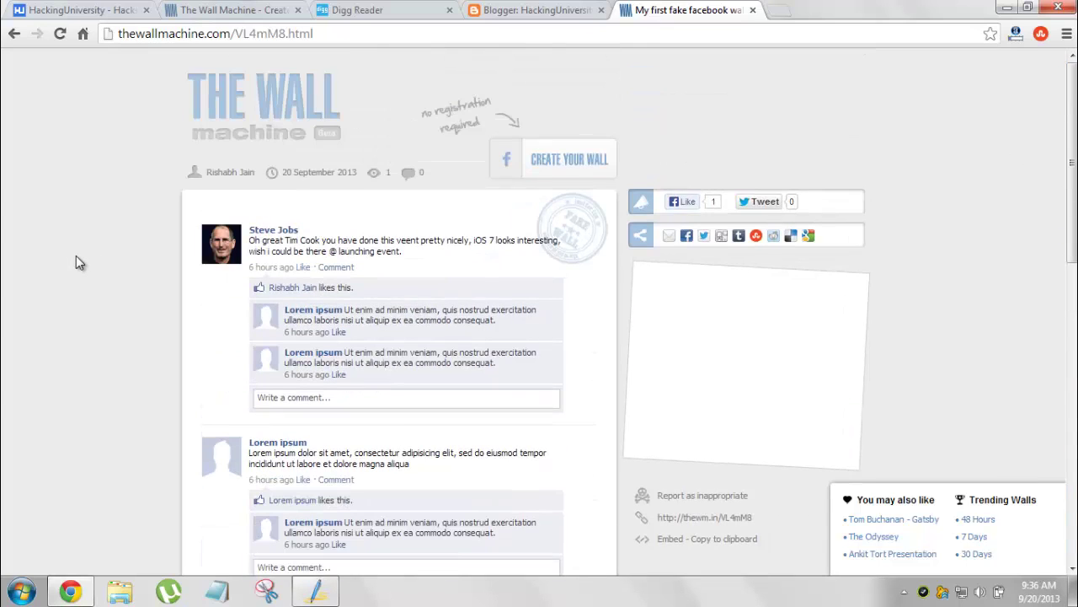